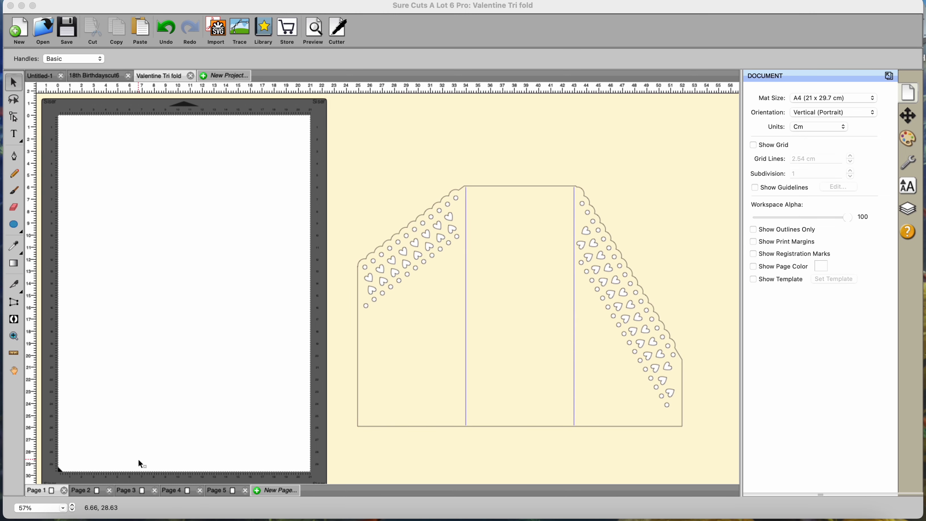
Open page 3 and look through the basic shapes available in the shape library.
{"action": "left_click", "coordinate": [126, 491]}
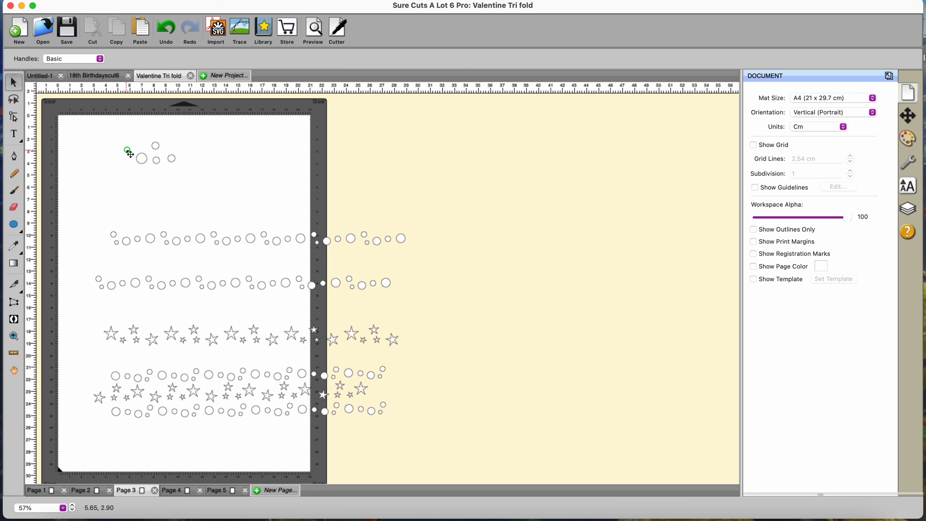
{"action": "left_click", "coordinate": [18, 228]}
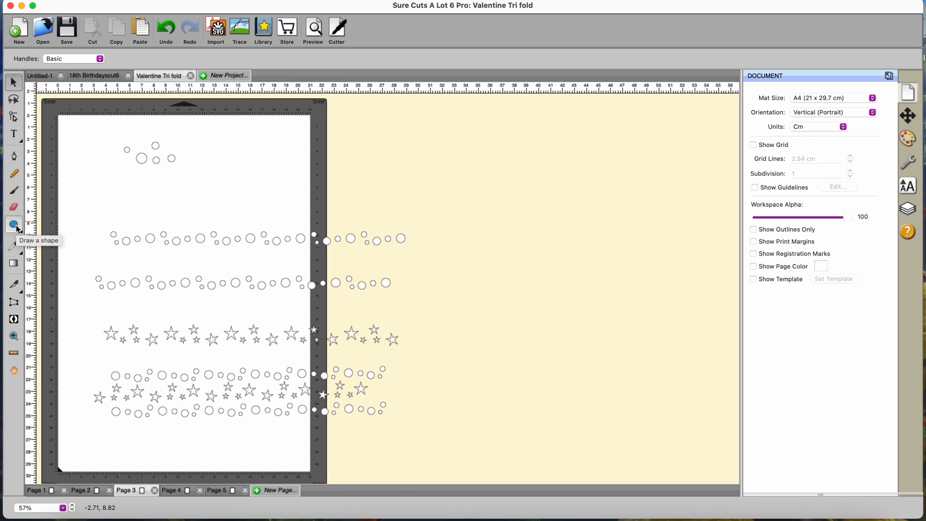
{"action": "left_click", "coordinate": [267, 32]}
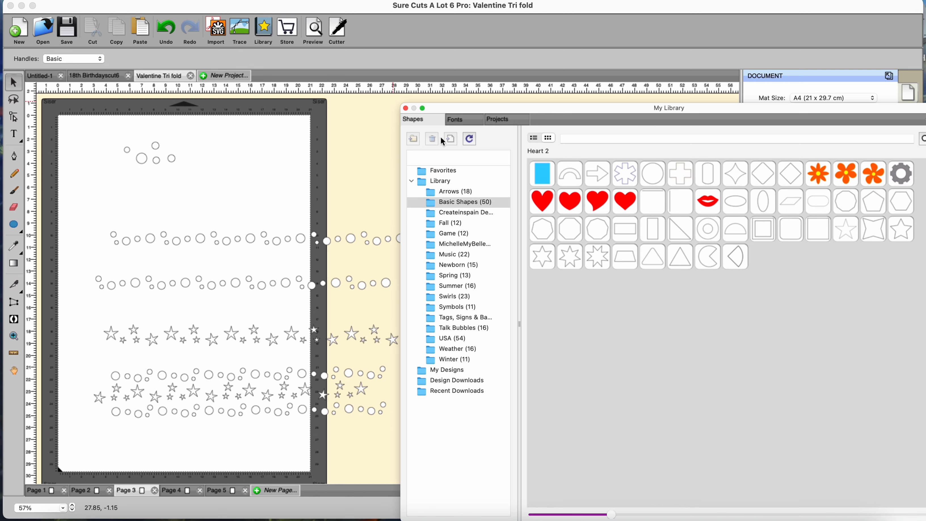
{"action": "mouse_move", "coordinate": [632, 236]}
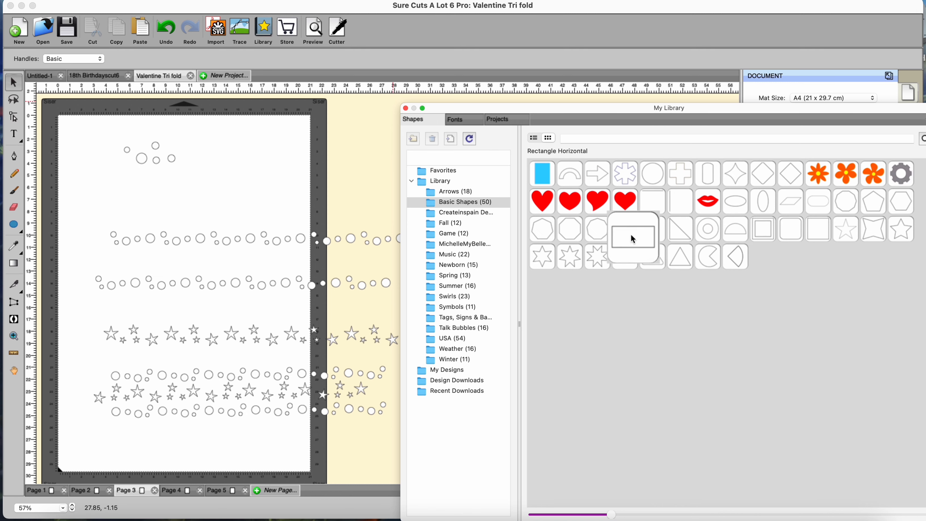
{"action": "left_click", "coordinate": [151, 186]}
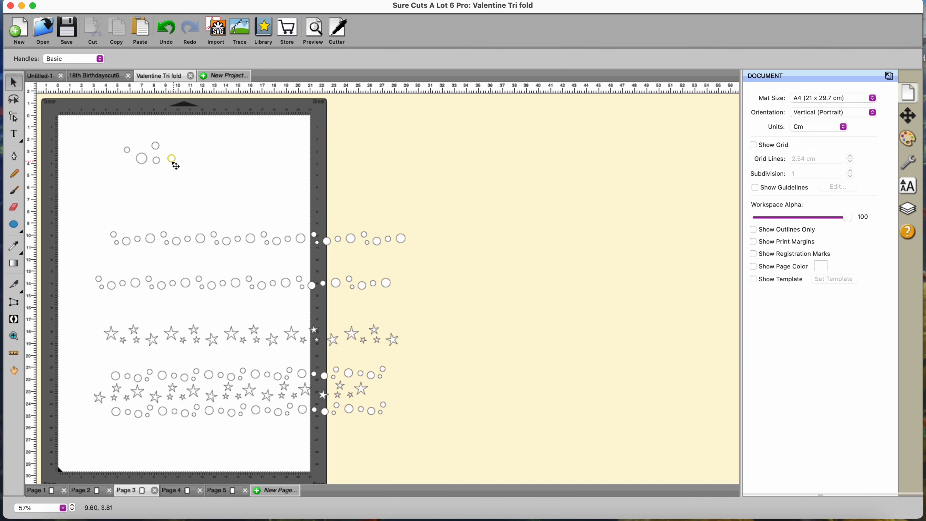
Duplicate the five small circles near the page's upper edge into a grouped row of 4 columns and 1 row.
{"action": "left_click_drag", "start_coordinate": [101, 137], "coordinate": [203, 180]}
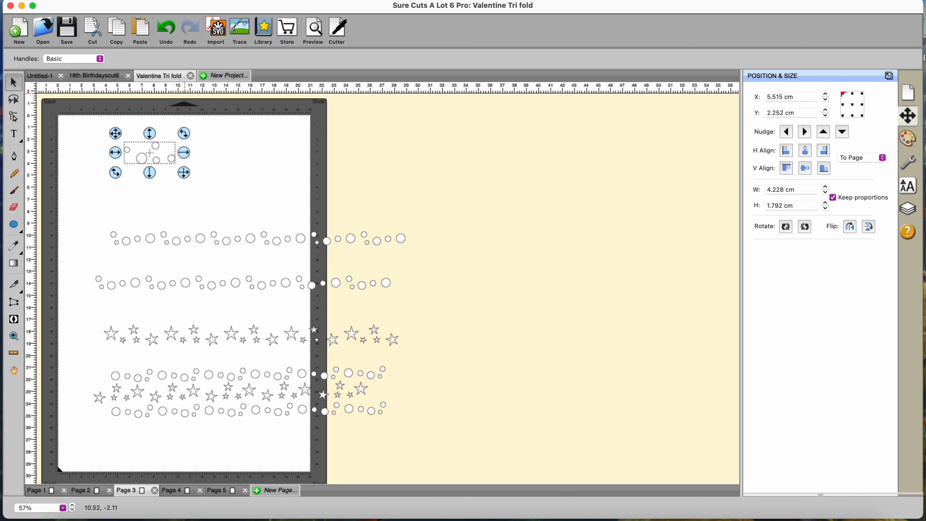
{"action": "left_click", "coordinate": [184, 0]}
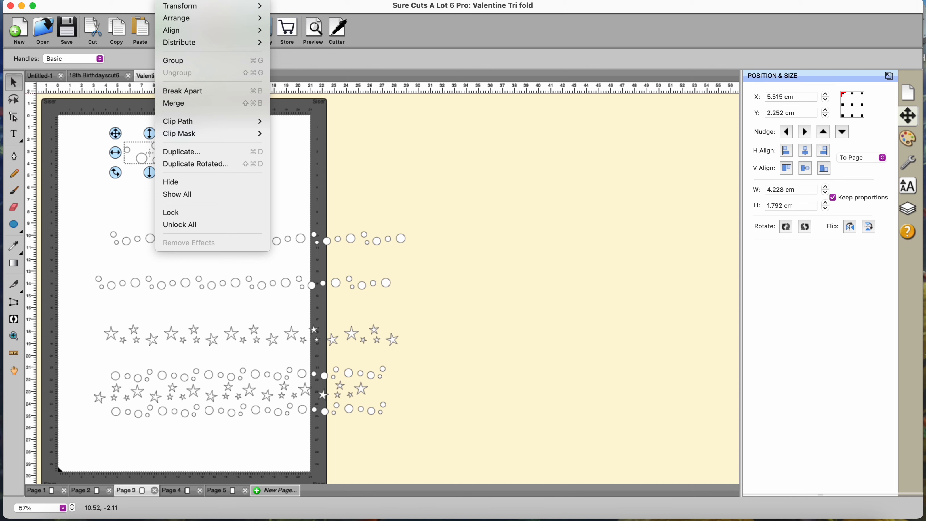
{"action": "left_click", "coordinate": [182, 154]}
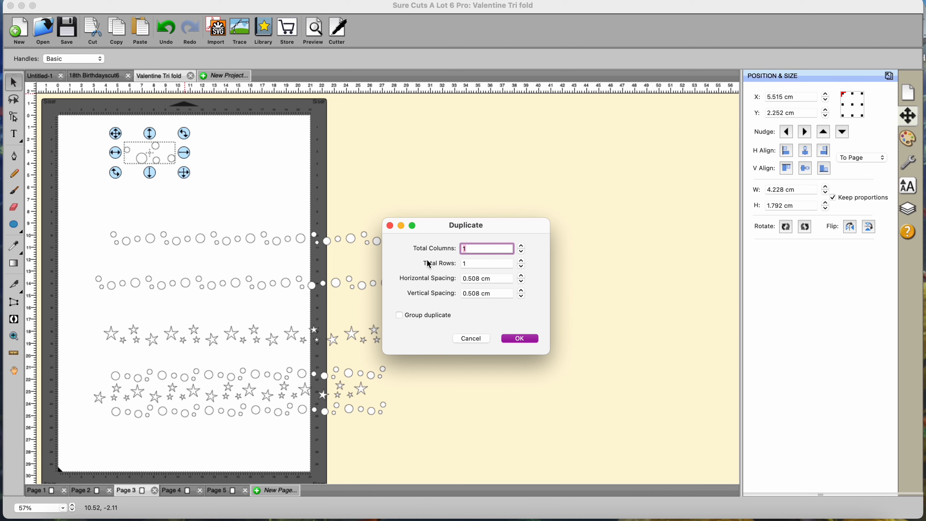
{"action": "left_click", "coordinate": [522, 247]}
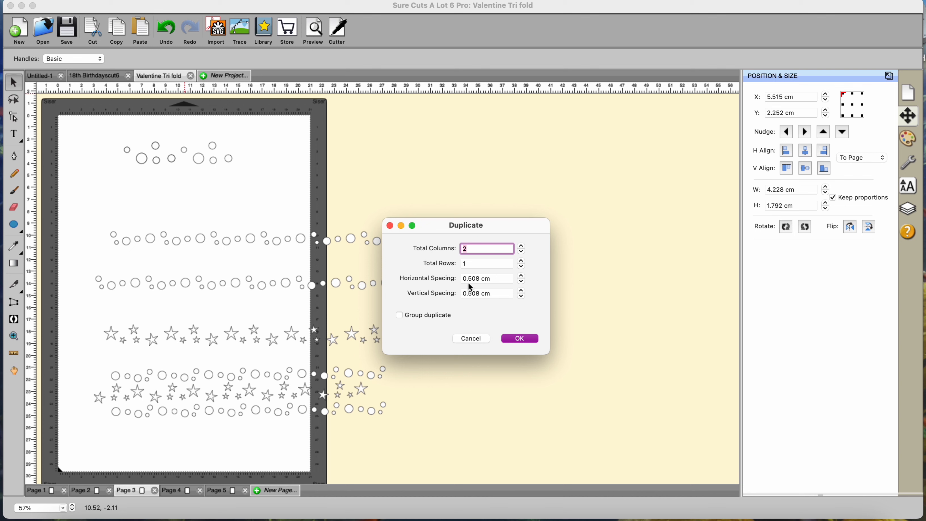
{"action": "left_click", "coordinate": [522, 247]}
{"action": "left_click", "coordinate": [522, 247]}
{"action": "left_click", "coordinate": [522, 247]}
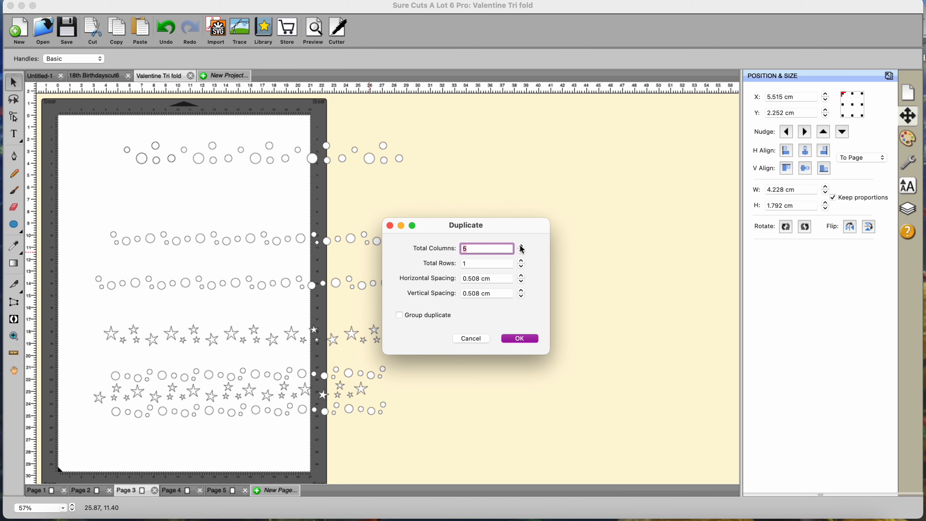
{"action": "left_click", "coordinate": [522, 252]}
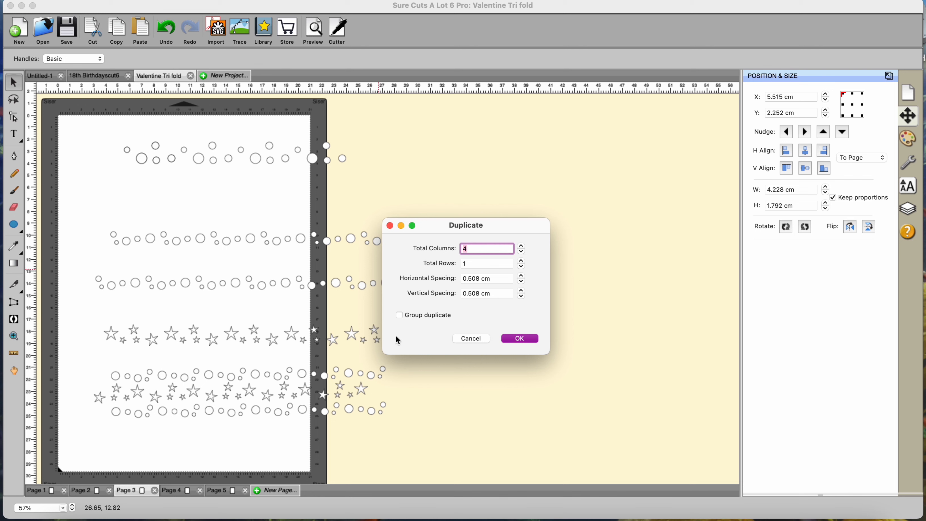
{"action": "left_click", "coordinate": [399, 316]}
{"action": "left_click", "coordinate": [504, 339]}
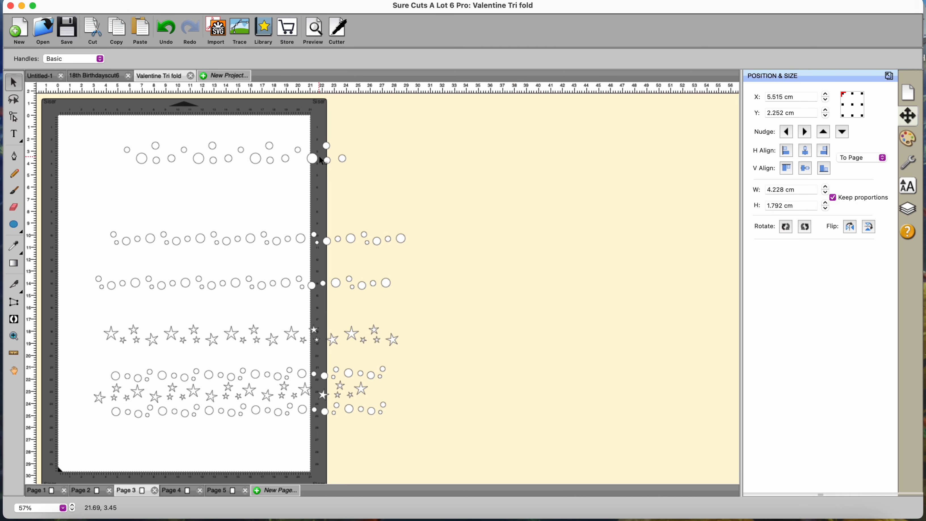
{"action": "left_click_drag", "start_coordinate": [321, 160], "coordinate": [275, 162]}
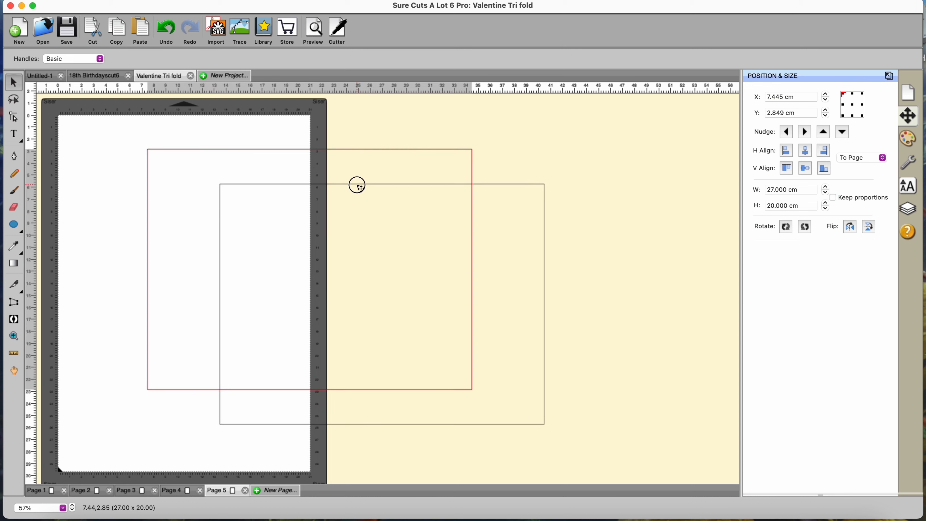
Move the large rectangle on page 5 to about X 7.4 cm, Y 2.8 cm and add a vertical line from the basic shapes library.
{"action": "left_click_drag", "start_coordinate": [358, 184], "coordinate": [360, 188]}
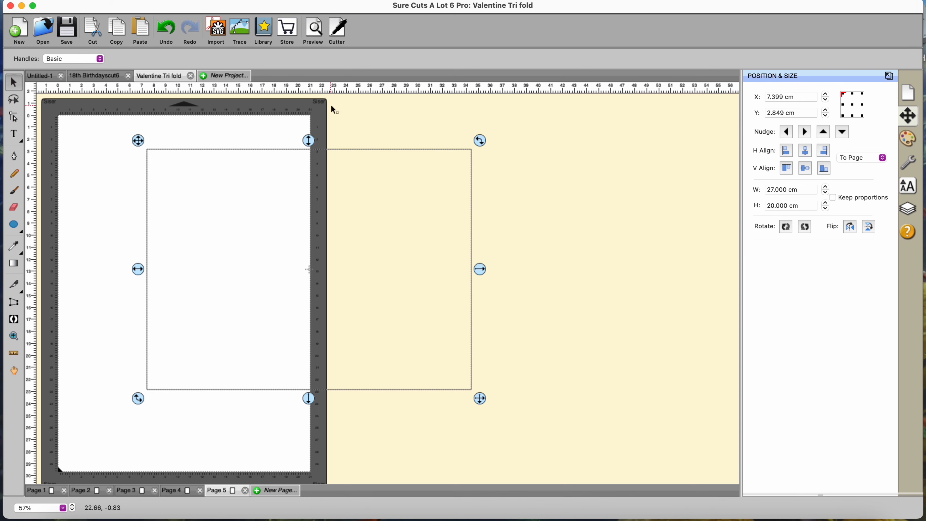
{"action": "left_click", "coordinate": [263, 30]}
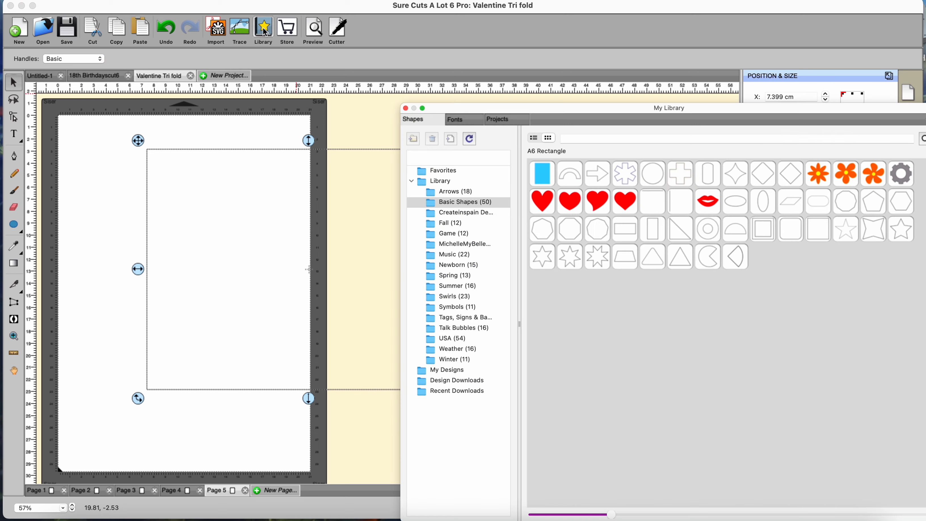
{"action": "double_click", "coordinate": [681, 209]}
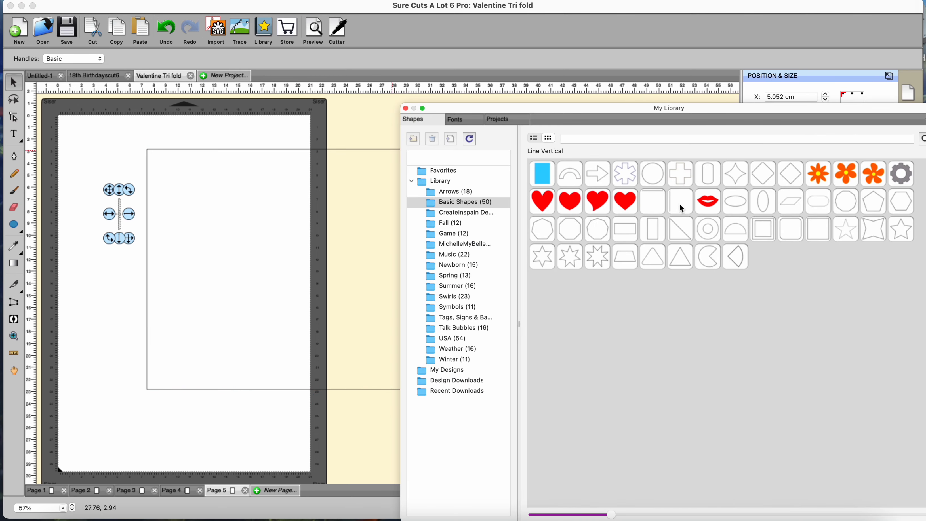
{"action": "left_click", "coordinate": [406, 108]}
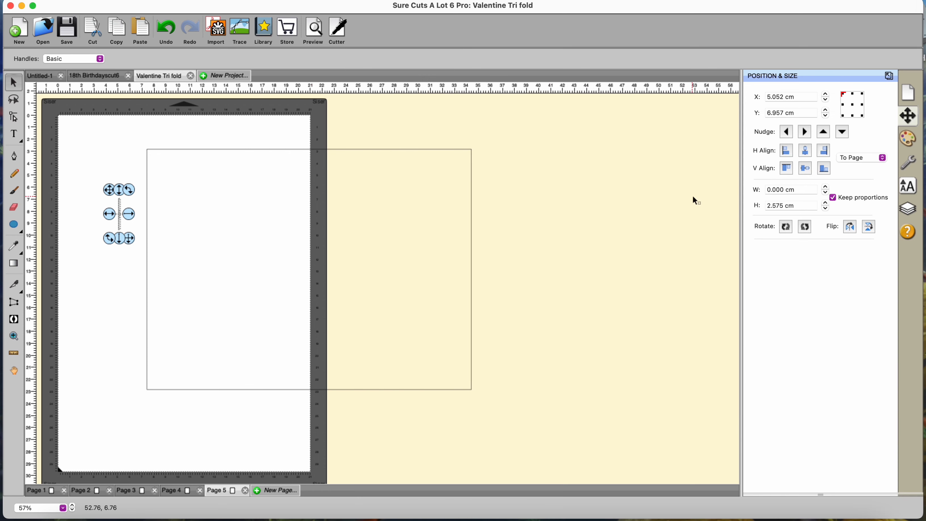
Set the vertical line's height to 20 cm and move it outside the rectangle to about X 37.3 cm, Y 3.1 cm.
{"action": "left_click", "coordinate": [816, 205]}
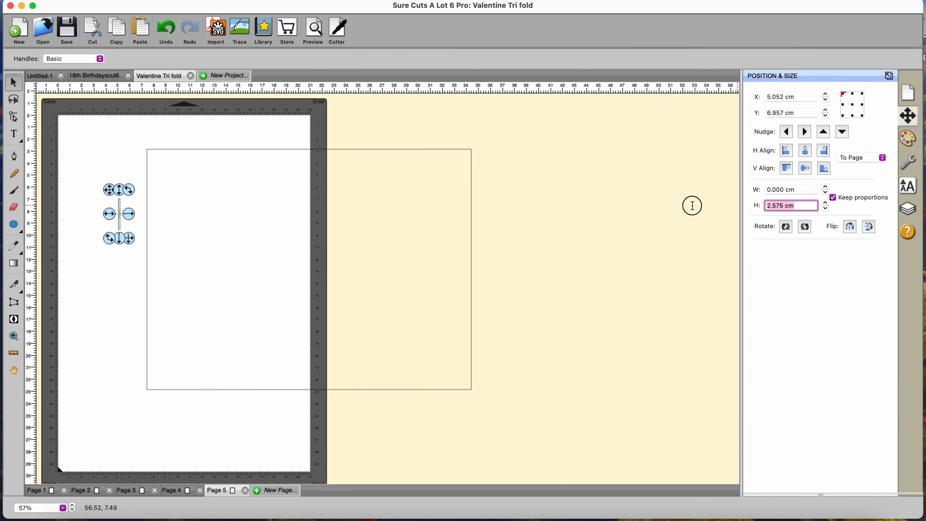
{"action": "type", "text": "20"}
{"action": "key", "text": "Return"}
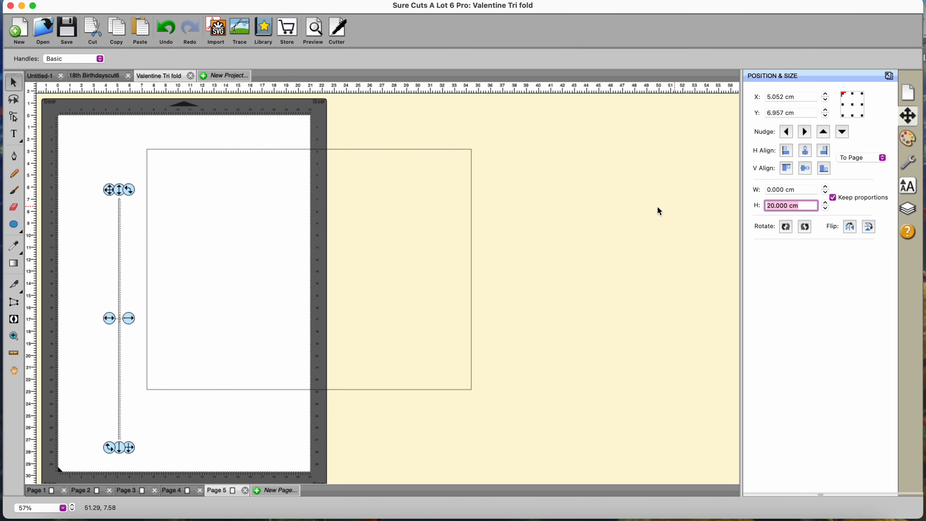
{"action": "left_click_drag", "start_coordinate": [109, 189], "coordinate": [495, 146]}
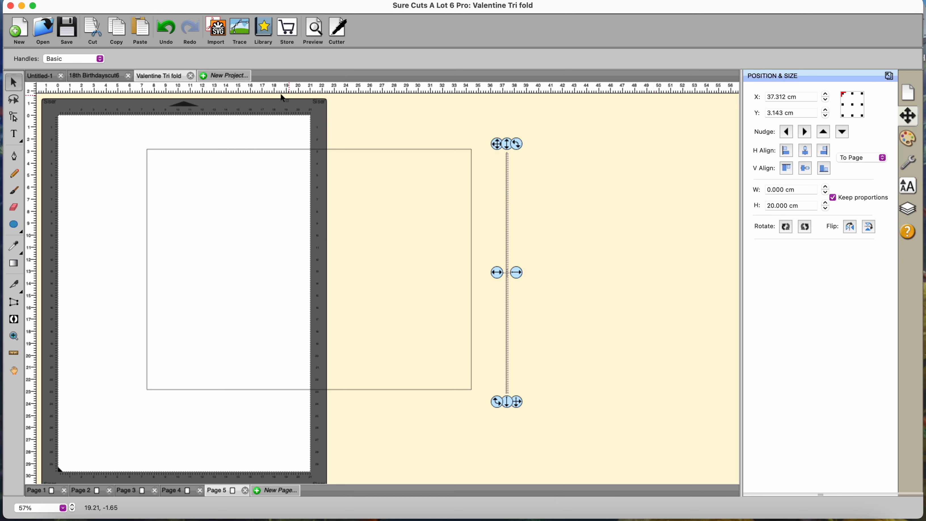
Duplicate the vertical line into 2 columns with 9.25 cm horizontal spacing, grouping the duplicates.
{"action": "left_click", "coordinate": [174, 1]}
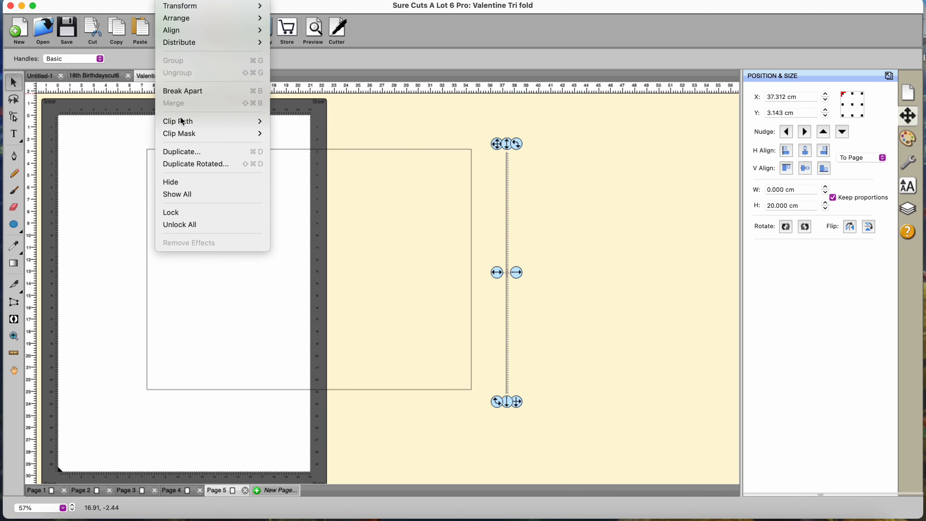
{"action": "left_click", "coordinate": [184, 152]}
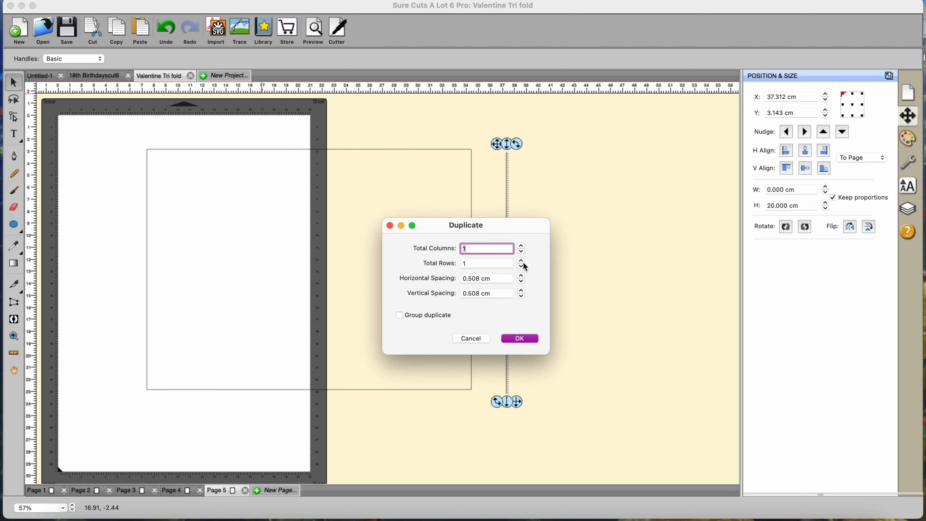
{"action": "left_click", "coordinate": [522, 247]}
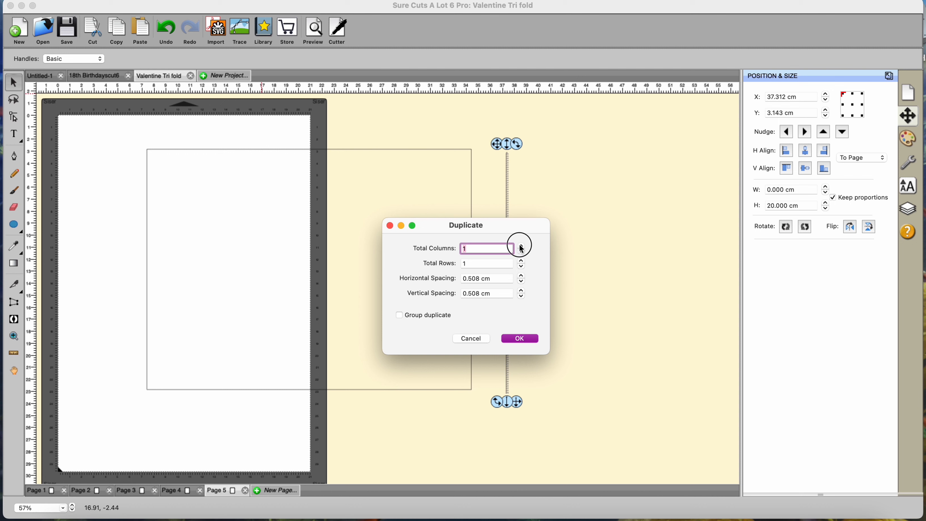
{"action": "left_click", "coordinate": [493, 278]}
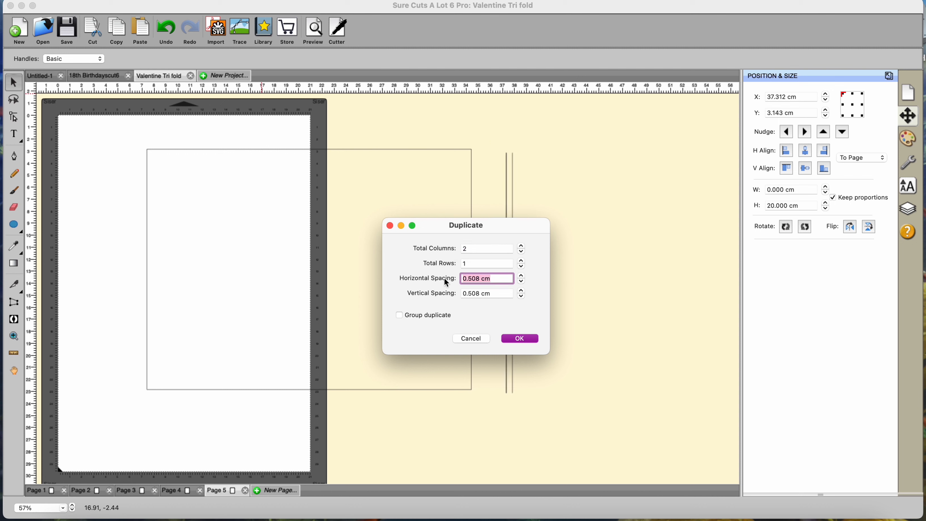
{"action": "type", "text": "9.25"}
{"action": "left_click", "coordinate": [400, 315]}
{"action": "left_click", "coordinate": [525, 339]}
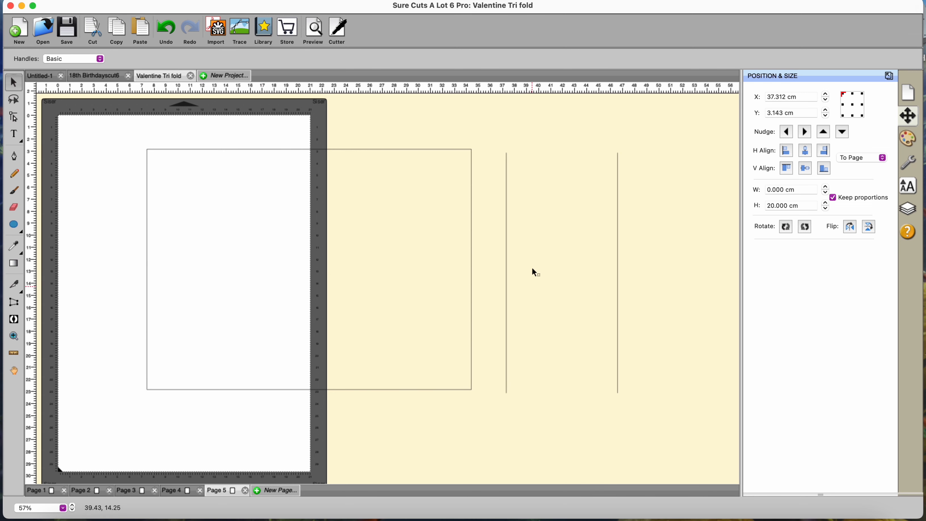
Select both vertical lines and set their stroke colour to blue.
{"action": "left_click_drag", "start_coordinate": [488, 135], "coordinate": [687, 431]}
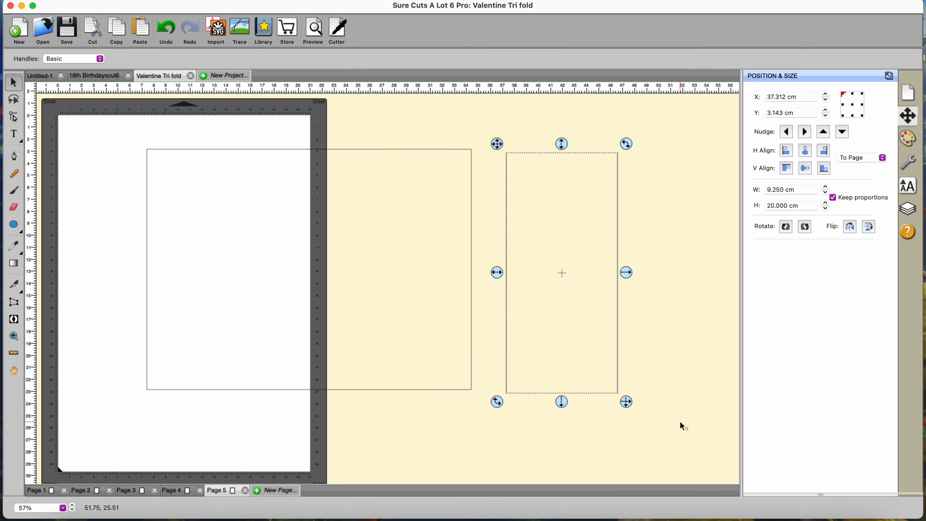
{"action": "left_click", "coordinate": [909, 140]}
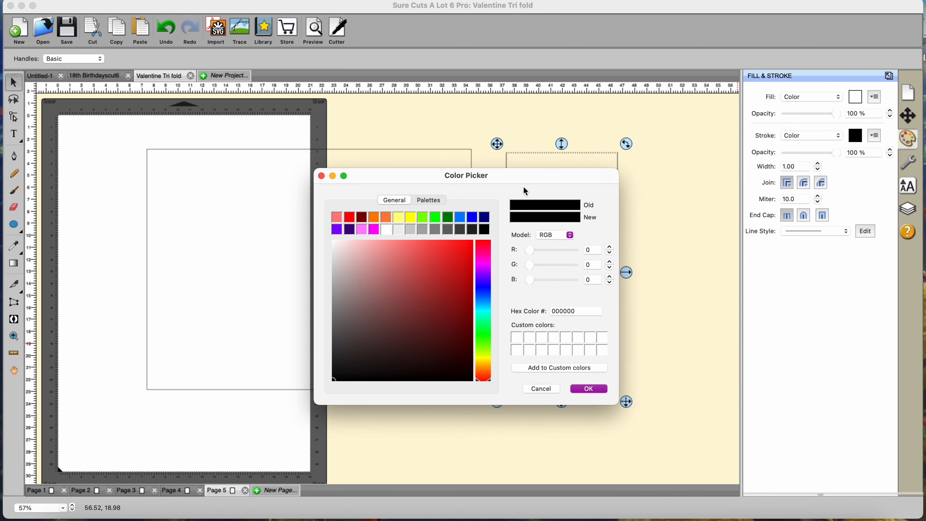
{"action": "left_click", "coordinate": [473, 218]}
{"action": "left_click", "coordinate": [597, 388]}
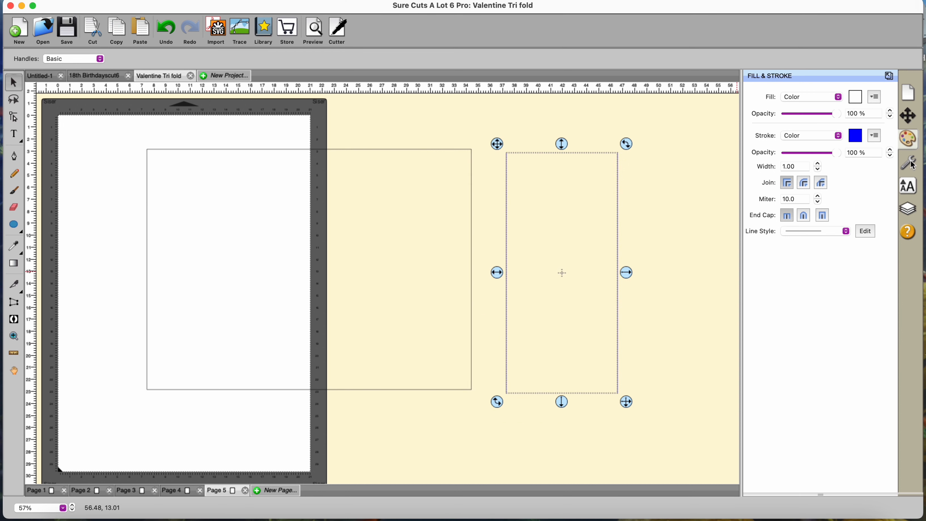
Set the cut line type of both vertical lines to Draw and deselect them.
{"action": "left_click", "coordinate": [907, 168]}
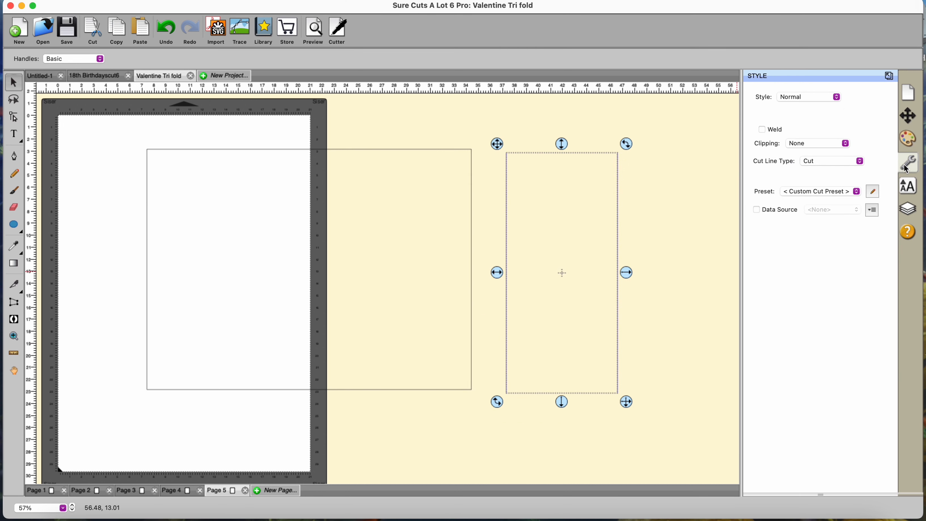
{"action": "left_click", "coordinate": [861, 162]}
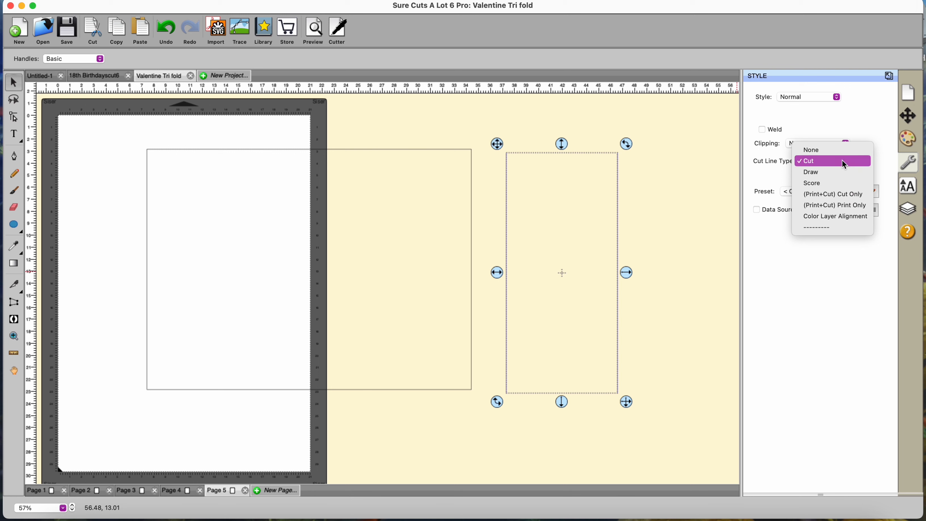
{"action": "left_click", "coordinate": [821, 173]}
{"action": "left_click", "coordinate": [680, 216]}
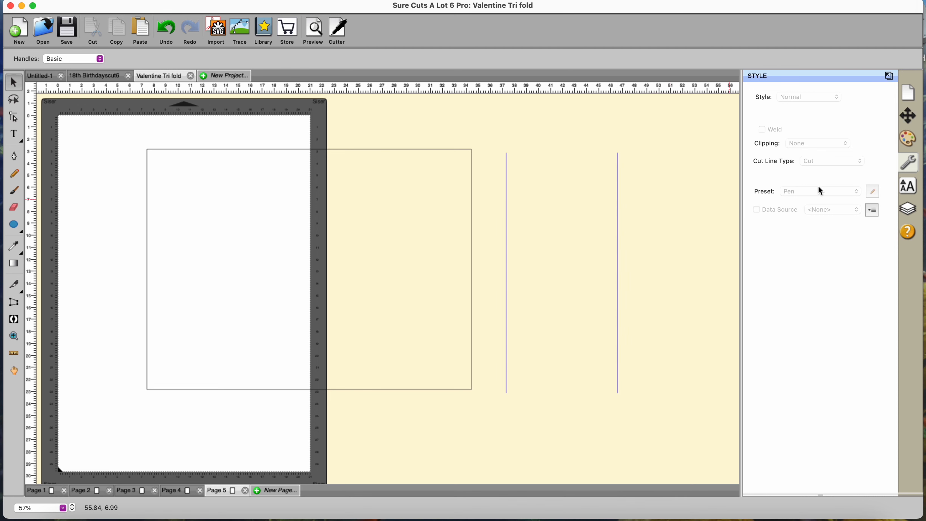
Review the cut line type and preset options for the grouped fold lines, and check the cutter's cut settings.
{"action": "left_click", "coordinate": [618, 178]}
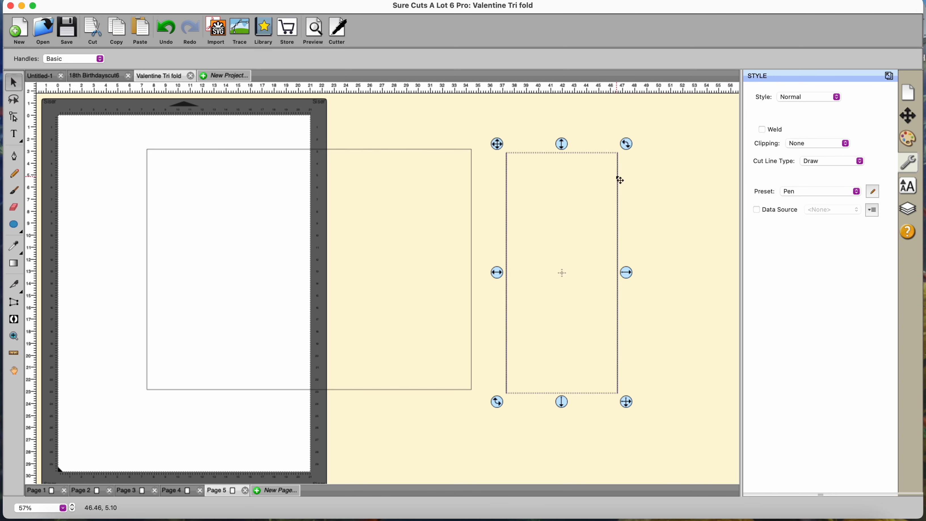
{"action": "left_click", "coordinate": [861, 163]}
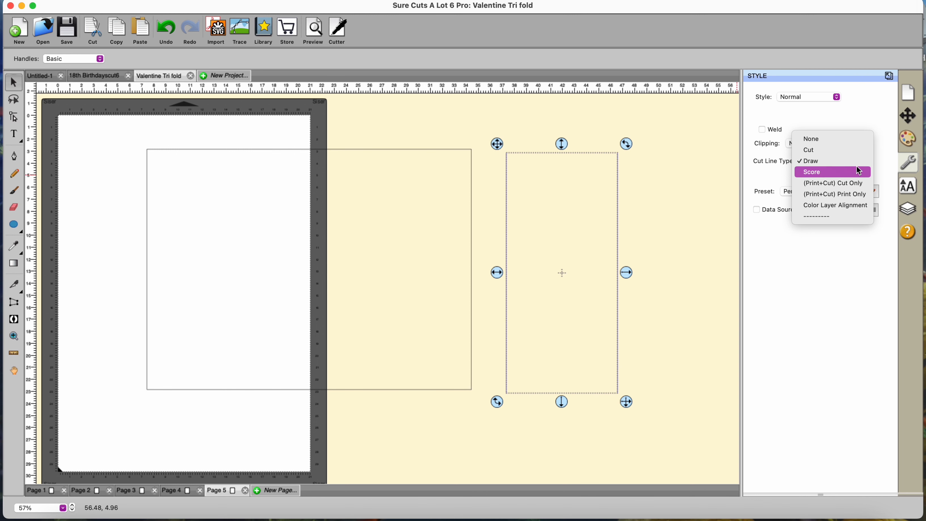
{"action": "left_click", "coordinate": [890, 210]}
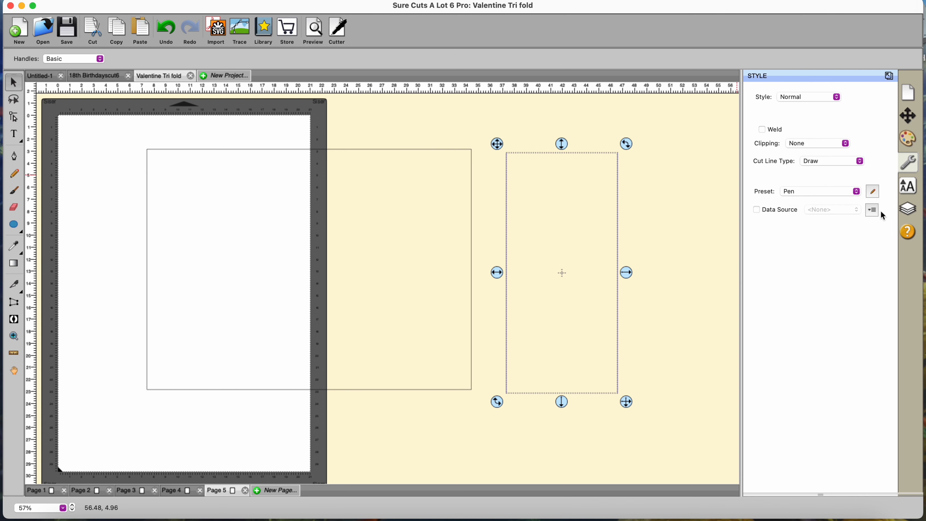
{"action": "left_click", "coordinate": [858, 191]}
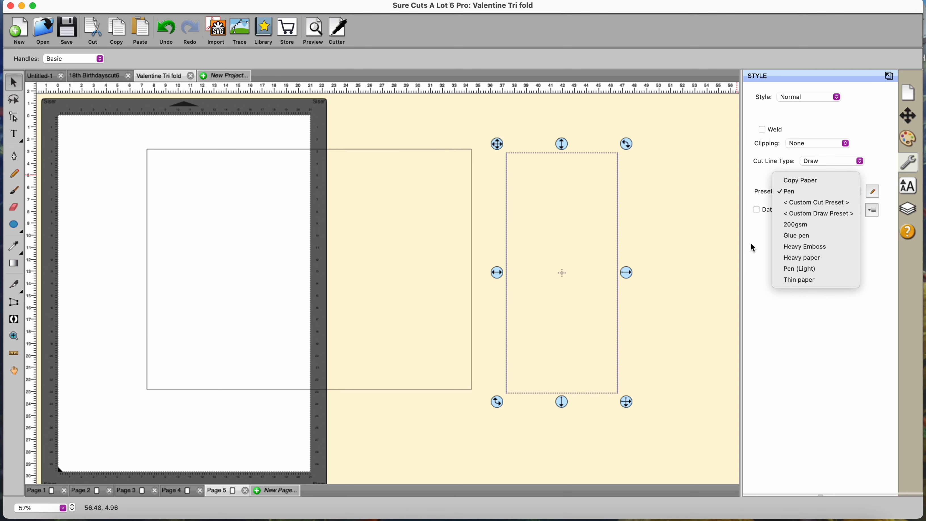
{"action": "left_click", "coordinate": [699, 239]}
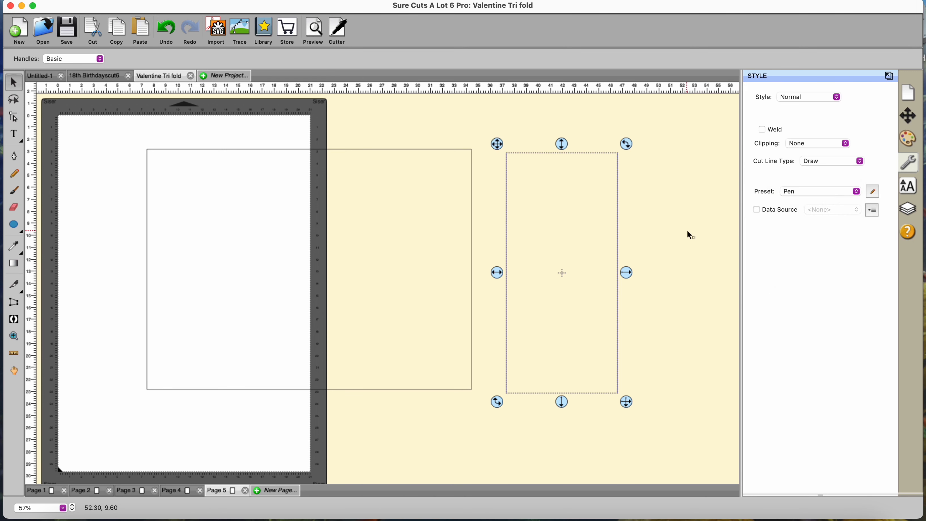
{"action": "left_click", "coordinate": [339, 31]}
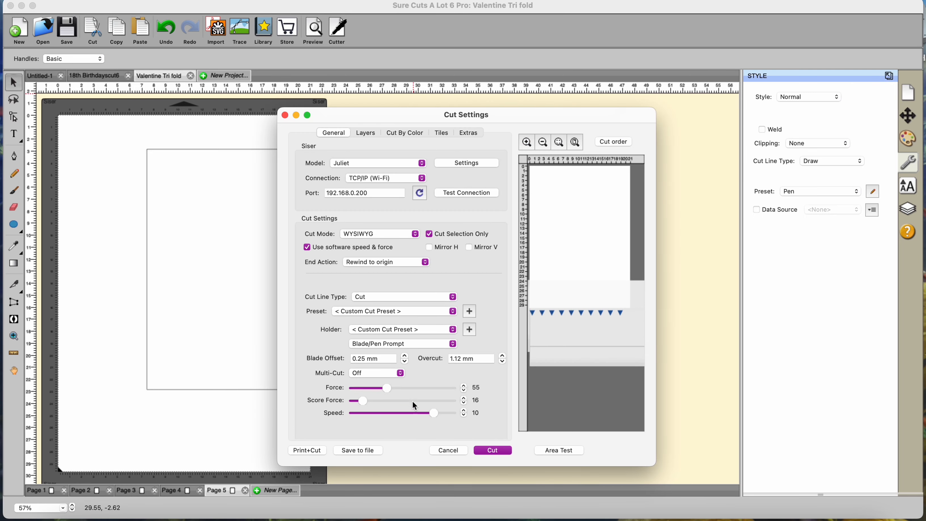
{"action": "left_click", "coordinate": [459, 450]}
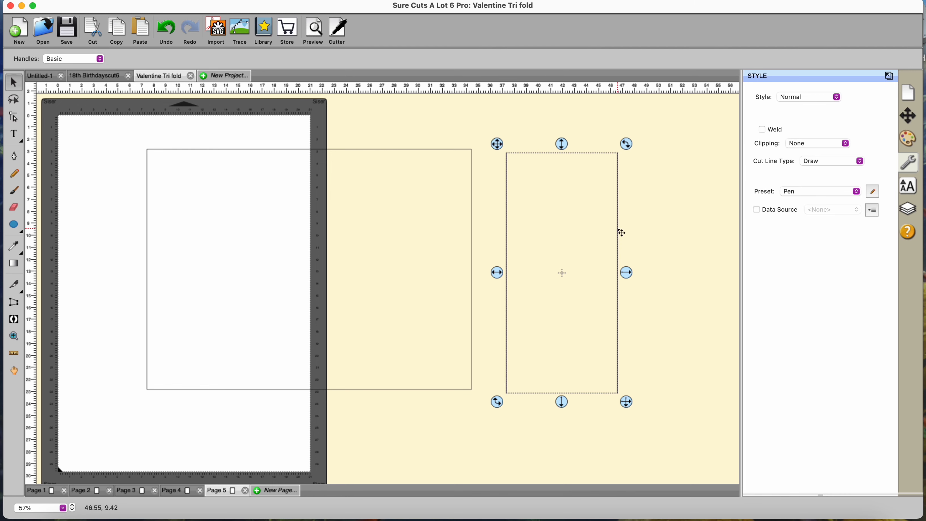
Move the grouped fold lines into the rectangle and centre both objects on each other horizontally and vertically, aligning to selection.
{"action": "left_click_drag", "start_coordinate": [622, 233], "coordinate": [358, 242]}
{"action": "left_click_drag", "start_coordinate": [105, 132], "coordinate": [565, 430]}
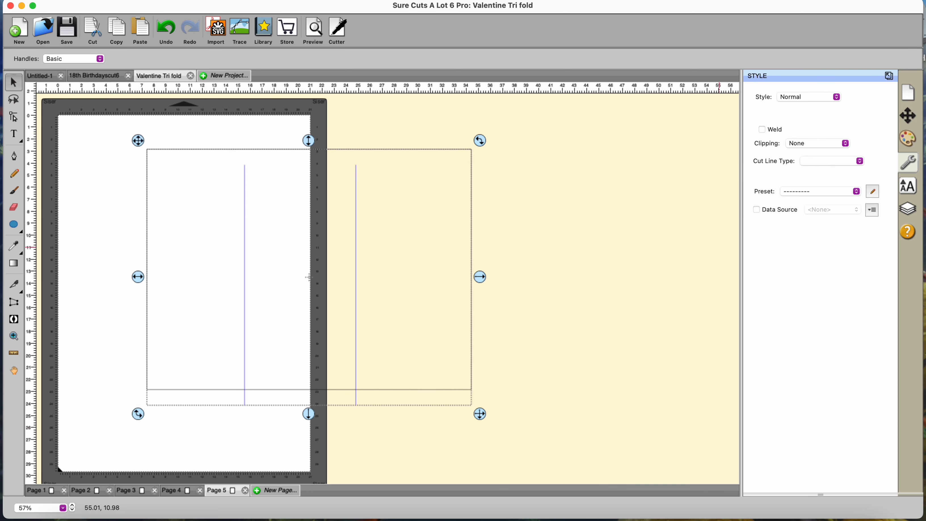
{"action": "left_click", "coordinate": [912, 123]}
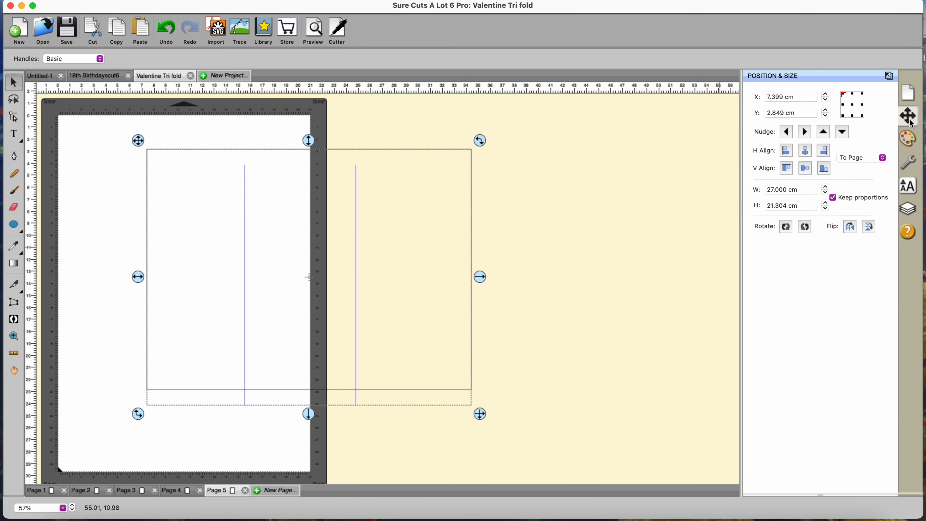
{"action": "left_click", "coordinate": [885, 160]}
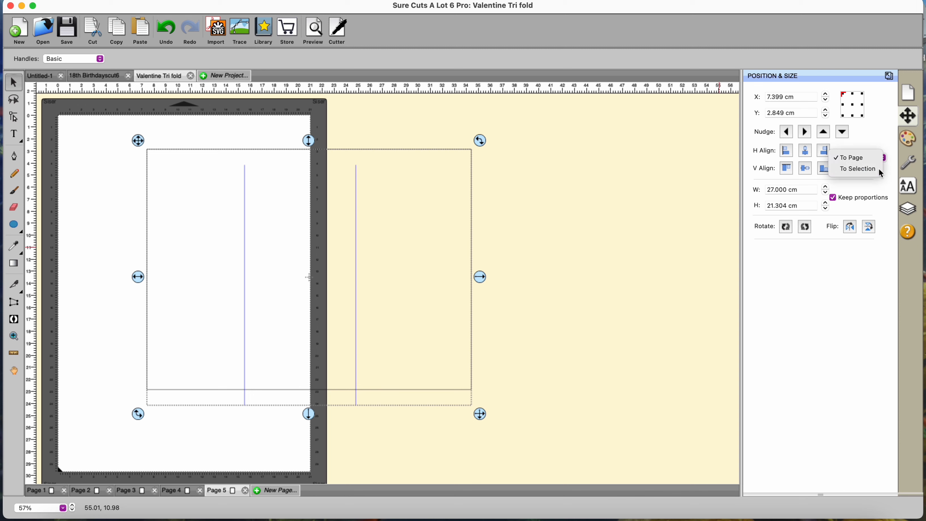
{"action": "left_click", "coordinate": [875, 169]}
{"action": "left_click", "coordinate": [808, 155]}
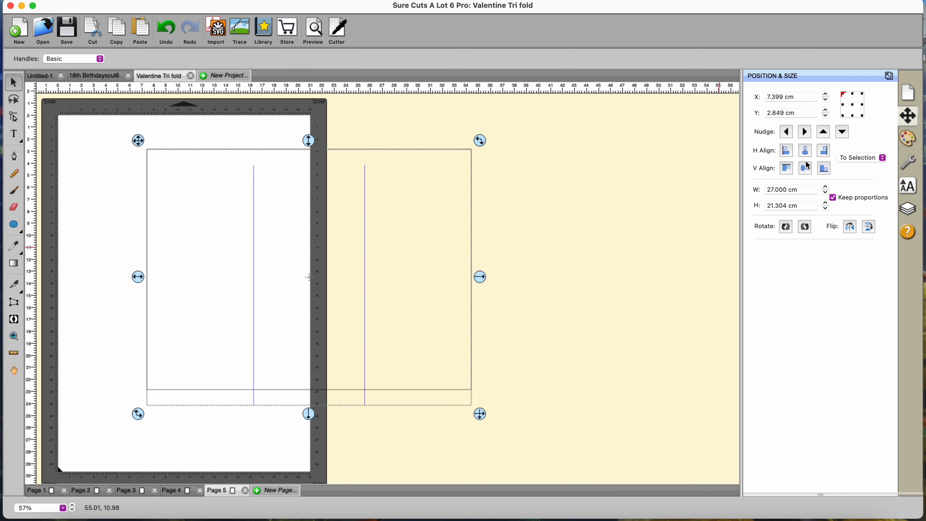
{"action": "left_click", "coordinate": [809, 170]}
{"action": "left_click", "coordinate": [632, 210]}
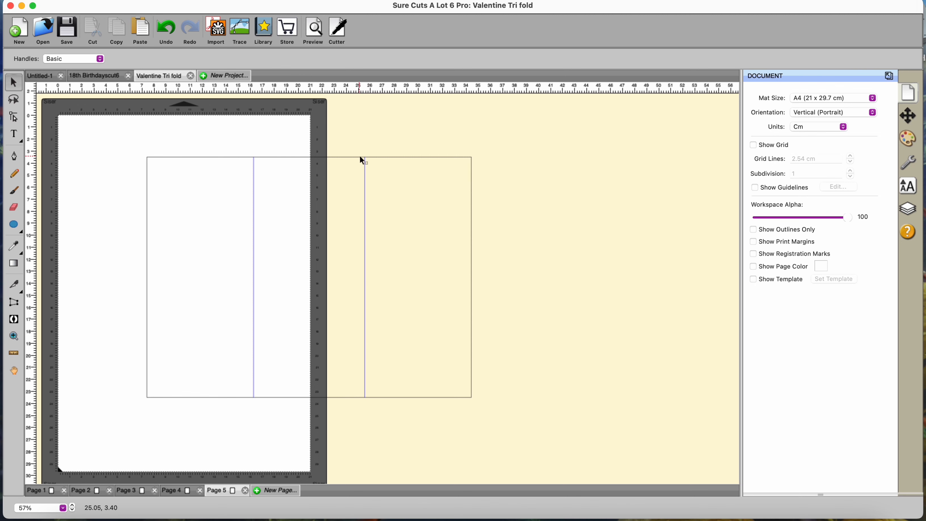
Lock the grouped fold lines inside the rectangle and check the lock in the layer list.
{"action": "left_click", "coordinate": [368, 181]}
{"action": "left_click", "coordinate": [369, 195]}
{"action": "right_click", "coordinate": [365, 190]}
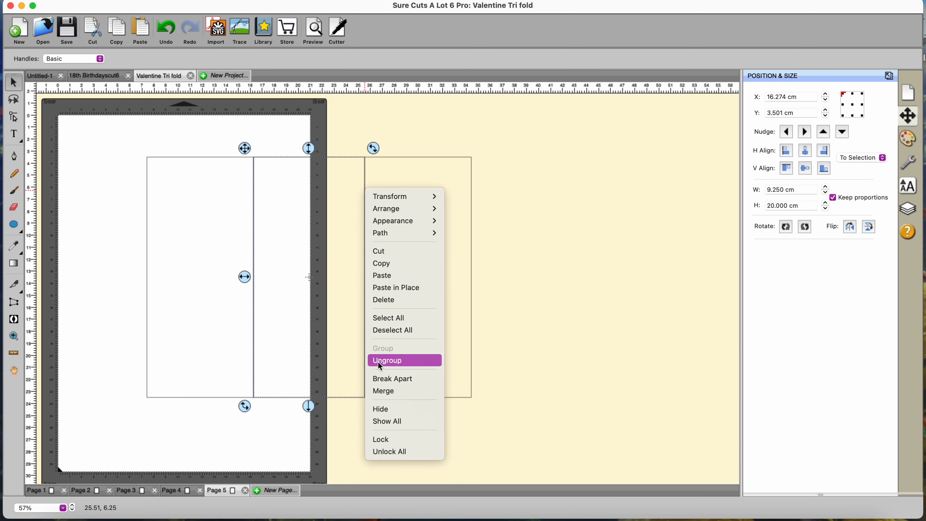
{"action": "left_click", "coordinate": [384, 438]}
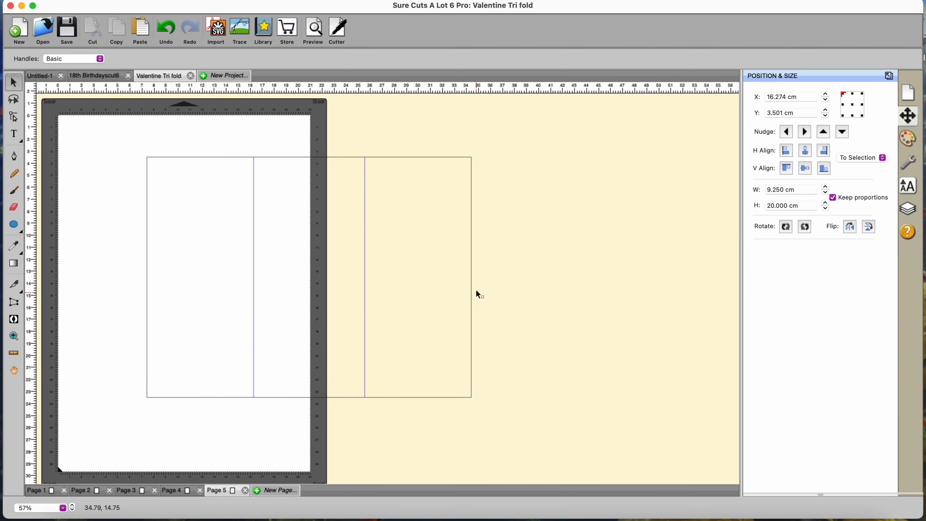
{"action": "left_click", "coordinate": [373, 279]}
{"action": "left_click", "coordinate": [910, 209]}
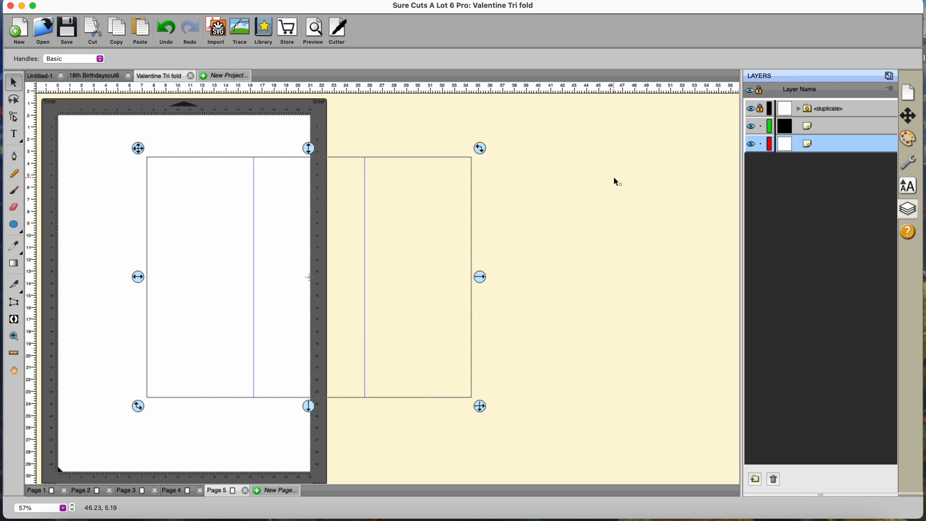
{"action": "left_click", "coordinate": [590, 175]}
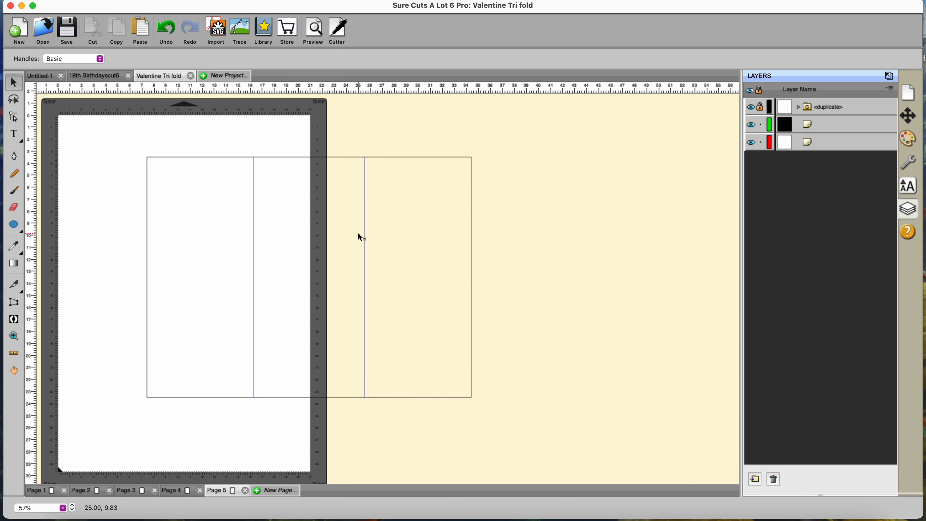
Insert the Triangle from the library's Basic Shapes.
{"action": "left_click", "coordinate": [265, 29]}
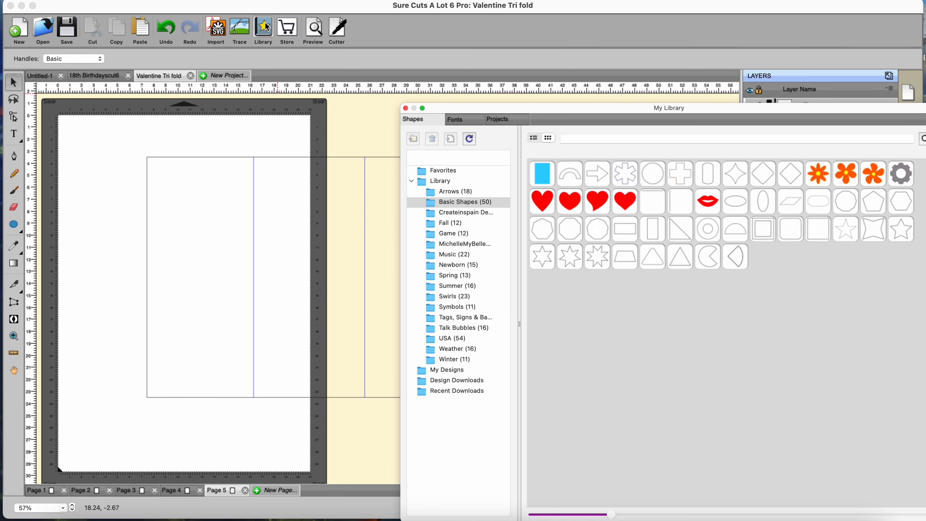
{"action": "double_click", "coordinate": [681, 256]}
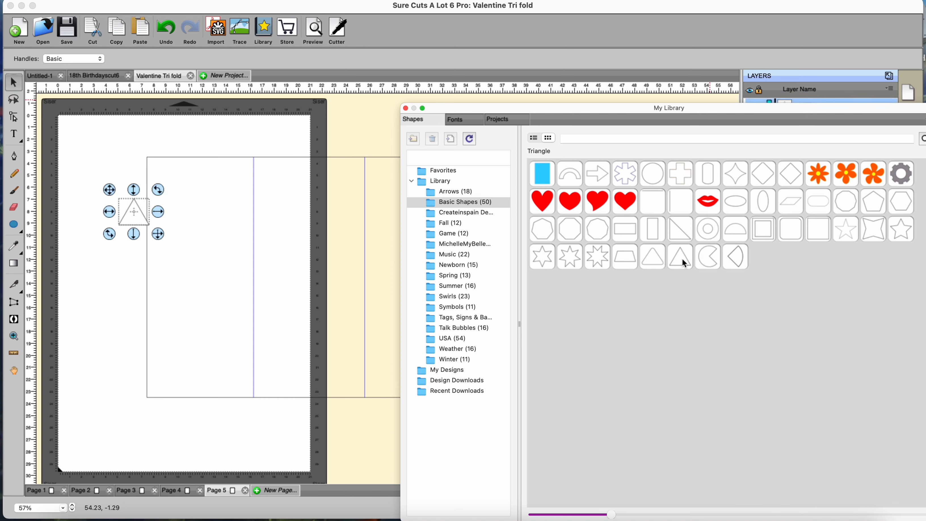
{"action": "left_click", "coordinate": [406, 109]}
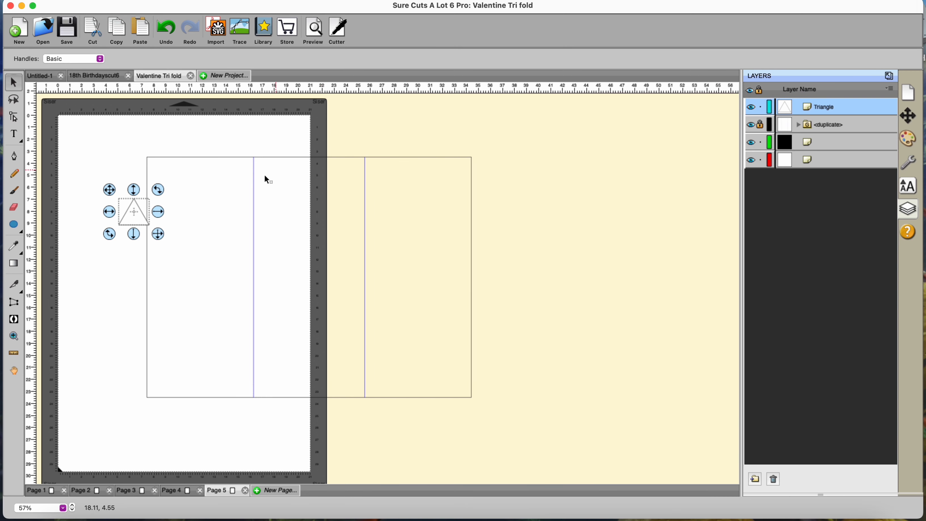
Rotate the triangle and enlarge it to about 20.2 × 20.2 cm, placing it near the rectangle's upper-right corner.
{"action": "left_click", "coordinate": [908, 116]}
{"action": "left_click", "coordinate": [786, 227]}
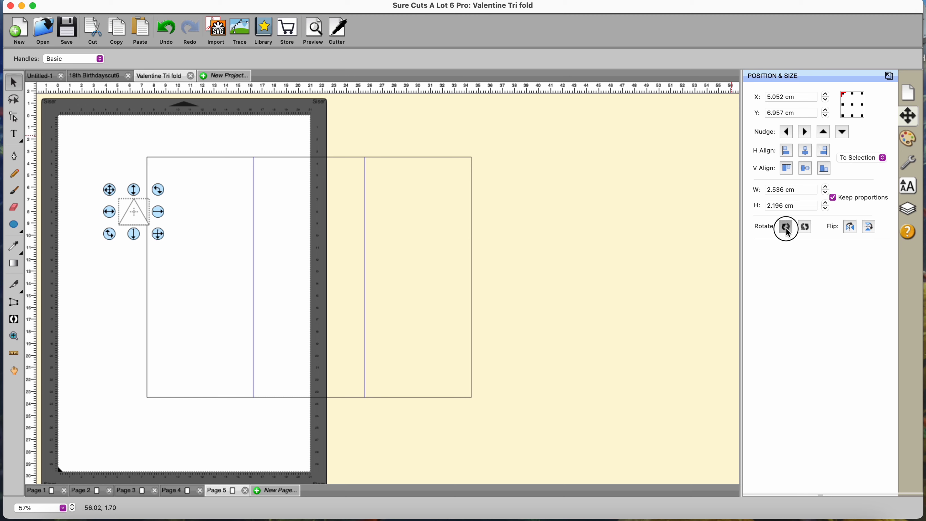
{"action": "left_click", "coordinate": [152, 238]}
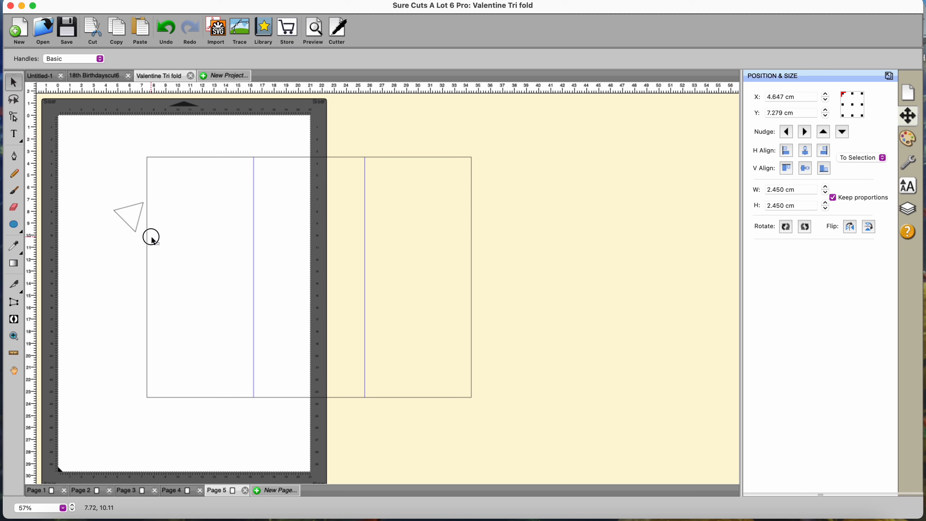
{"action": "left_click_drag", "start_coordinate": [153, 238], "coordinate": [365, 337]}
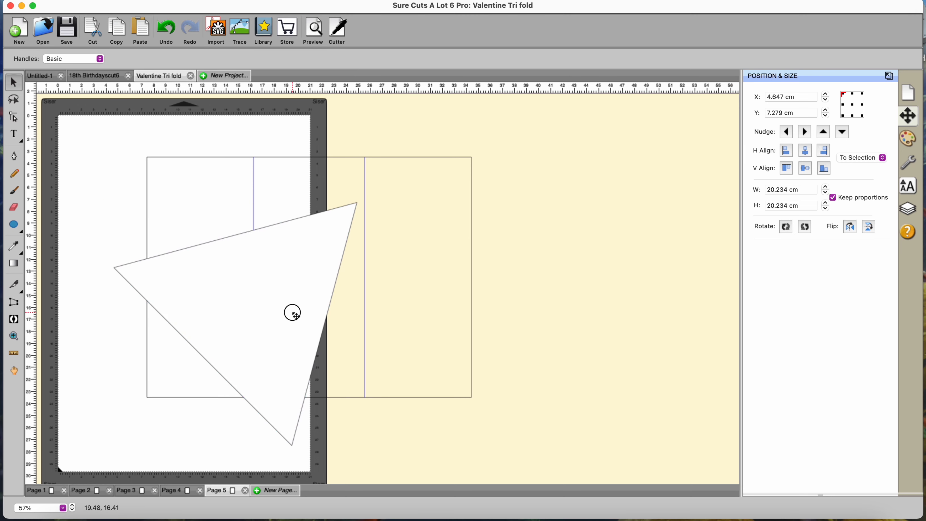
{"action": "left_click_drag", "start_coordinate": [294, 313], "coordinate": [569, 190]}
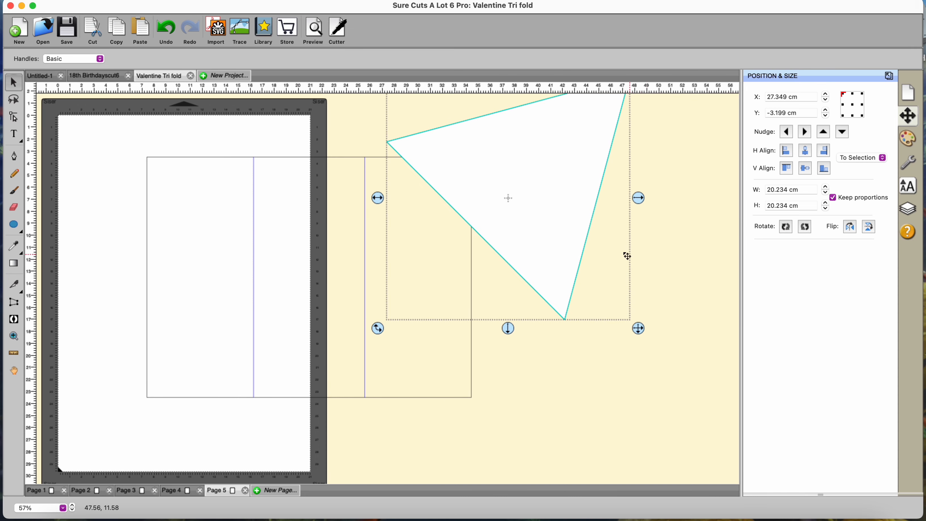
Rotate the triangle to point downwards and position it over the rectangle's upper-right corner at about X 26.4 cm, Y 2.5 cm.
{"action": "scroll", "coordinate": [620, 254], "scroll_direction": "up", "scroll_amount": 3}
{"action": "left_click_drag", "start_coordinate": [638, 104], "coordinate": [651, 153]}
{"action": "left_click_drag", "start_coordinate": [619, 184], "coordinate": [591, 222]}
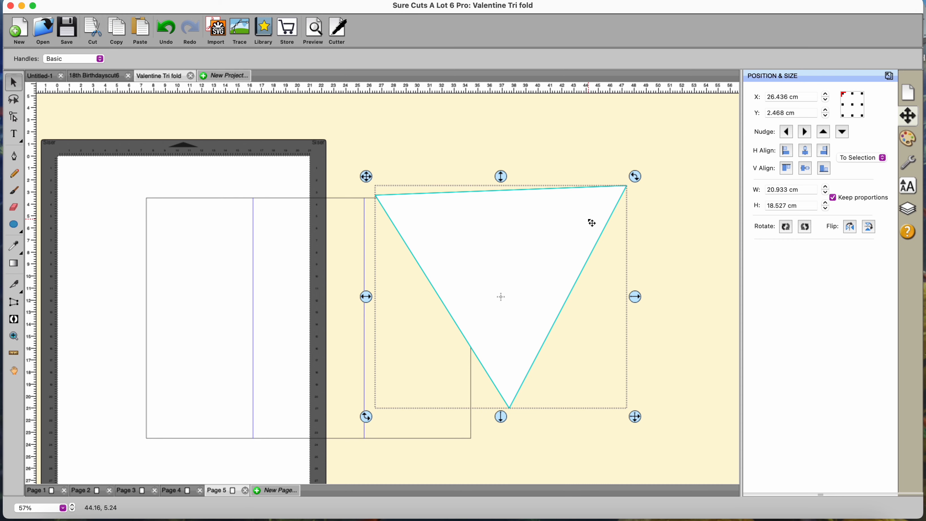
Subtract the triangle from the rectangle to slant its upper-right corner.
{"action": "left_click_drag", "start_coordinate": [104, 160], "coordinate": [689, 459]}
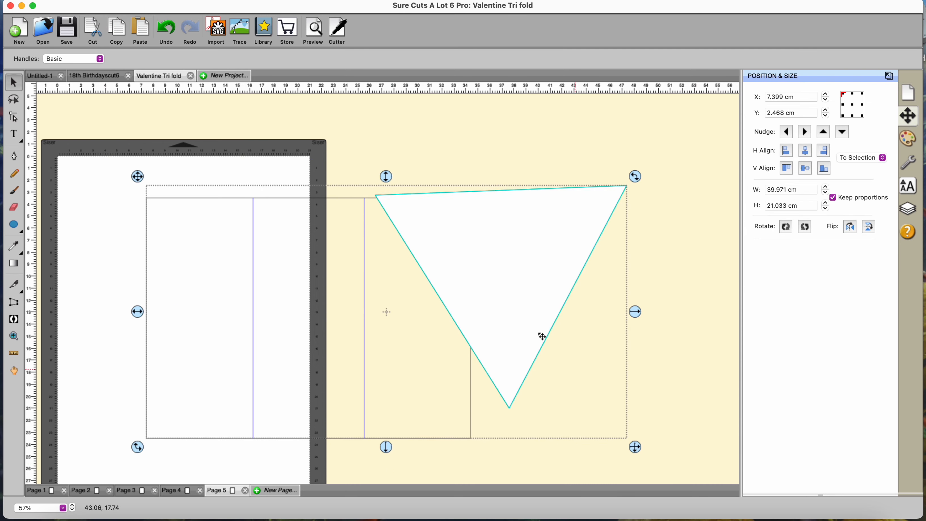
{"action": "left_click", "coordinate": [212, 2]}
{"action": "left_click", "coordinate": [217, 55]}
{"action": "left_click", "coordinate": [621, 232]}
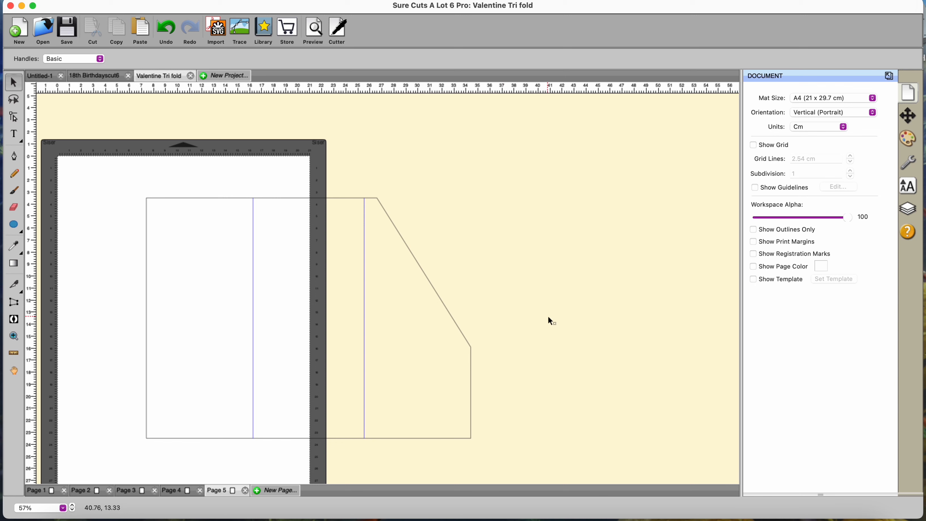
Add path points with the Pen tool on the base's left edge at about Y 9.5 cm and top edge at about X 15 cm.
{"action": "left_click", "coordinate": [14, 156]}
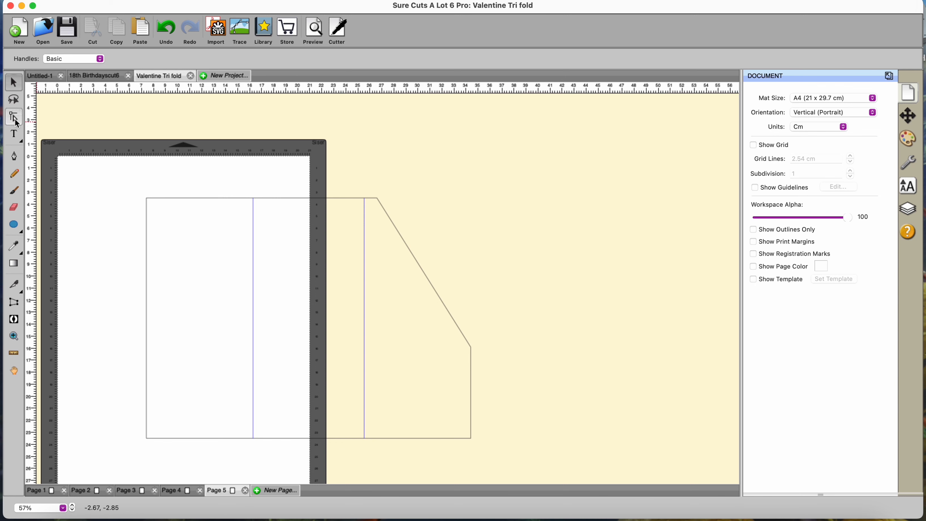
{"action": "left_click", "coordinate": [147, 276]}
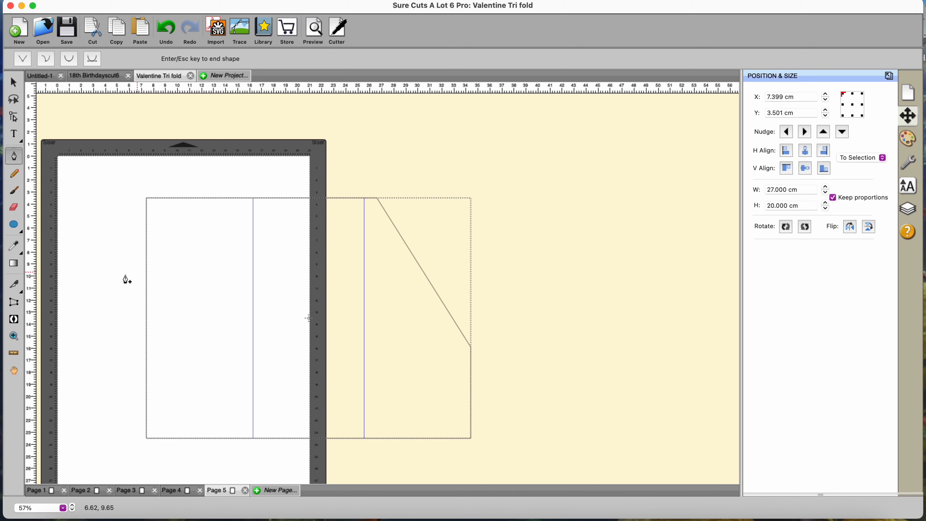
{"action": "left_click", "coordinate": [14, 82]}
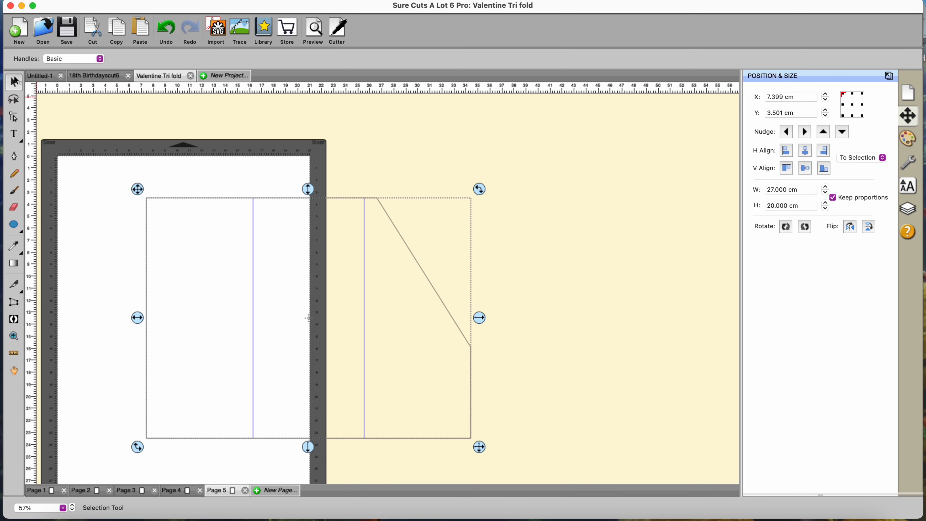
{"action": "left_click", "coordinate": [16, 119]}
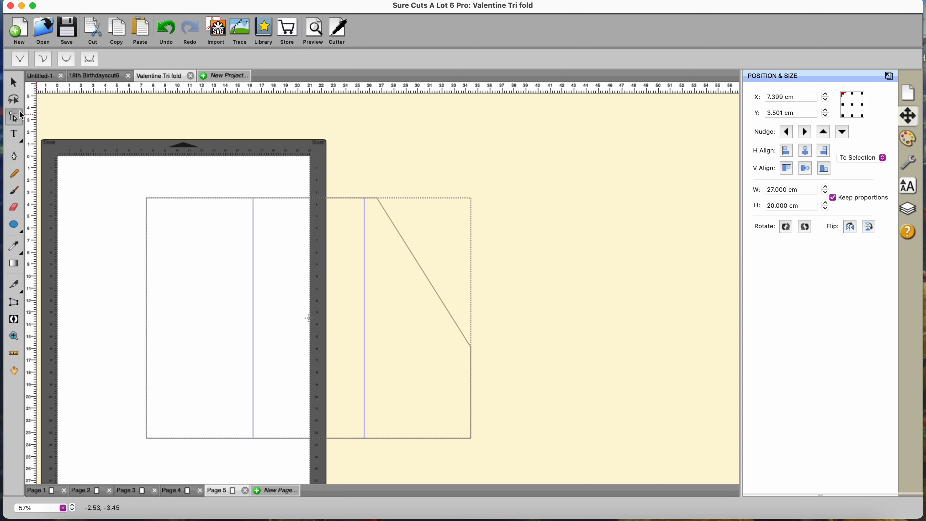
{"action": "left_click", "coordinate": [147, 198]}
{"action": "left_click", "coordinate": [14, 156]}
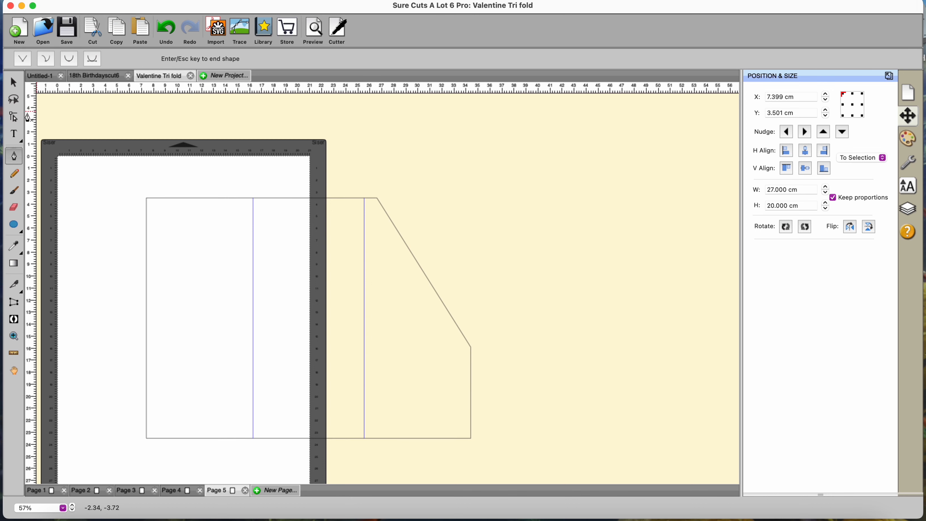
Delete the upper-left corner point of the base so a slanted edge joins the neighbouring points, and deselect the shape.
{"action": "left_click", "coordinate": [14, 117]}
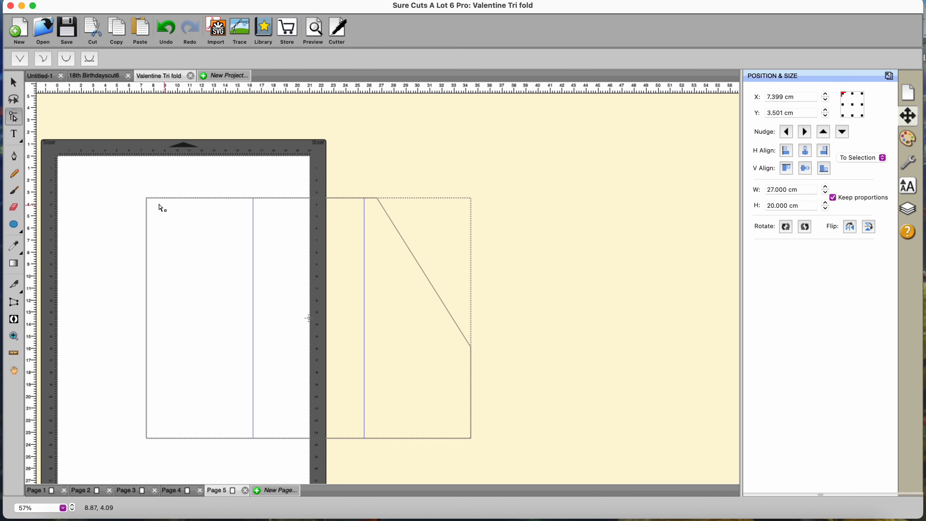
{"action": "left_click", "coordinate": [148, 199]}
{"action": "key", "text": "Delete"}
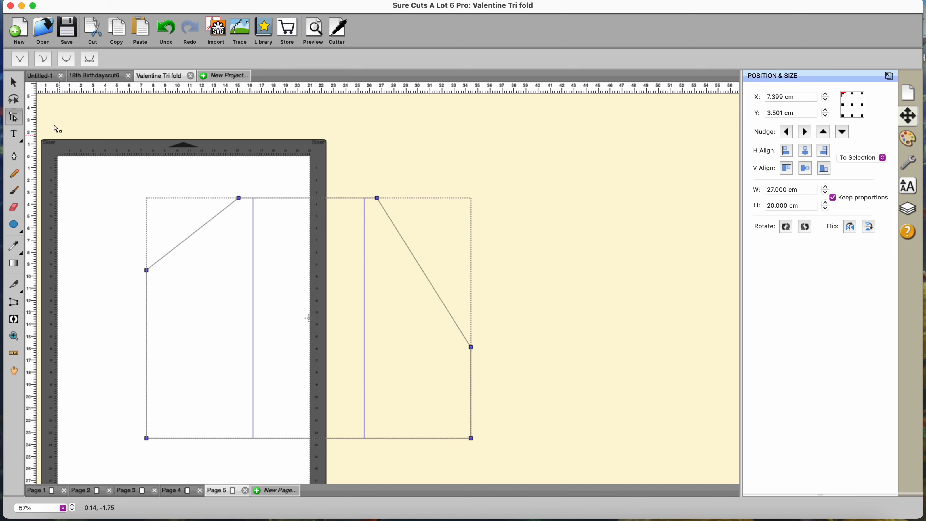
{"action": "left_click", "coordinate": [14, 83]}
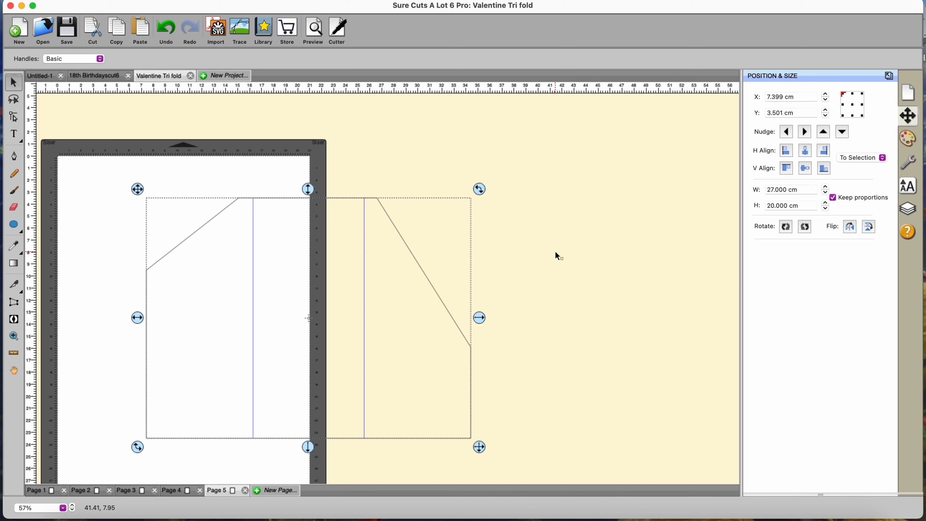
{"action": "left_click", "coordinate": [556, 252]}
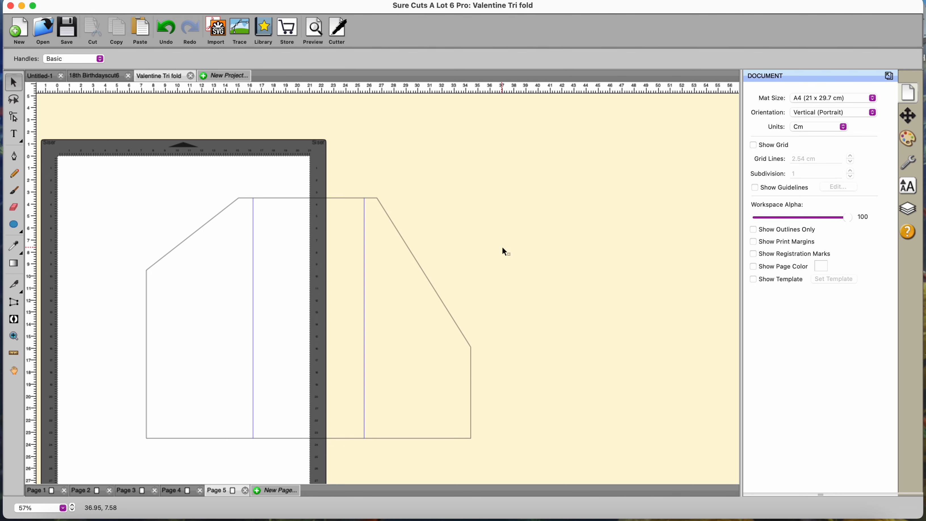
Copy the star-and-circle border from Page 4 and paste it onto Page 5 beside the card base.
{"action": "scroll", "coordinate": [502, 247], "scroll_direction": "down", "scroll_amount": 3}
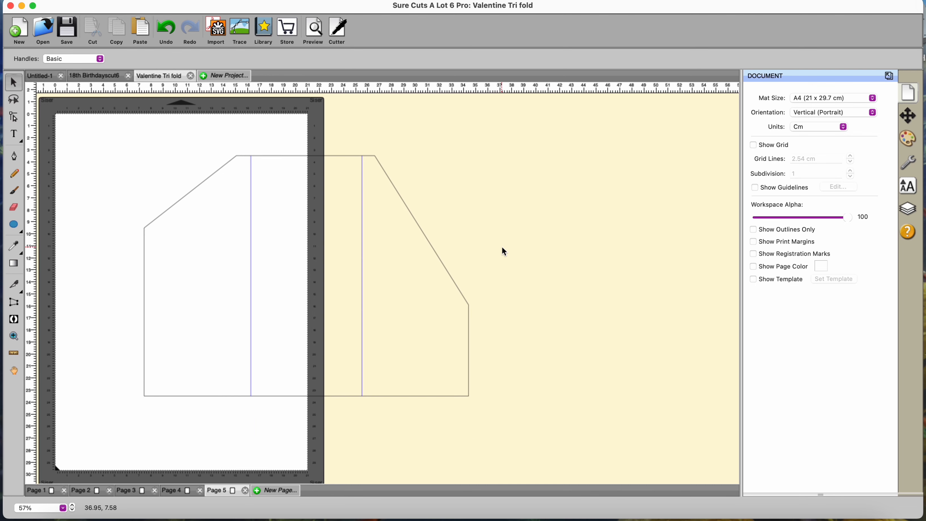
{"action": "left_click", "coordinate": [126, 490]}
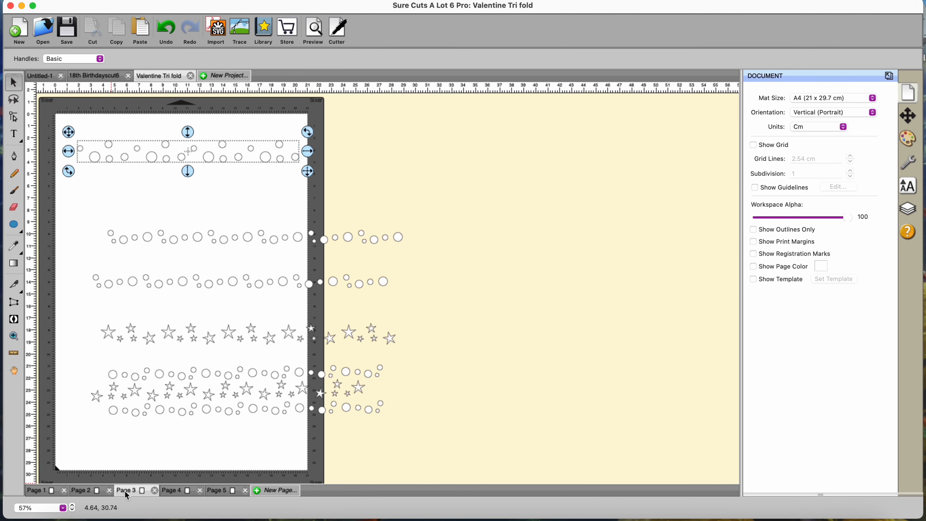
{"action": "left_click", "coordinate": [169, 489]}
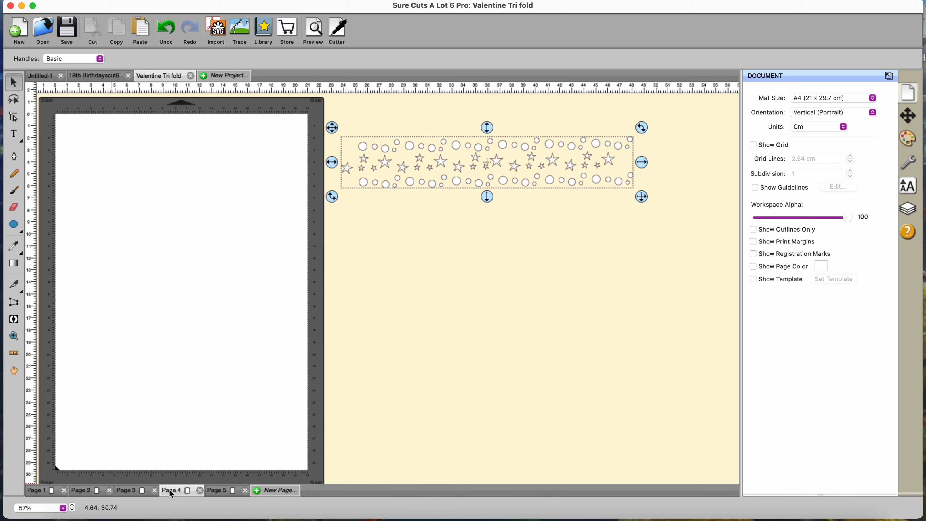
{"action": "right_click", "coordinate": [476, 175]}
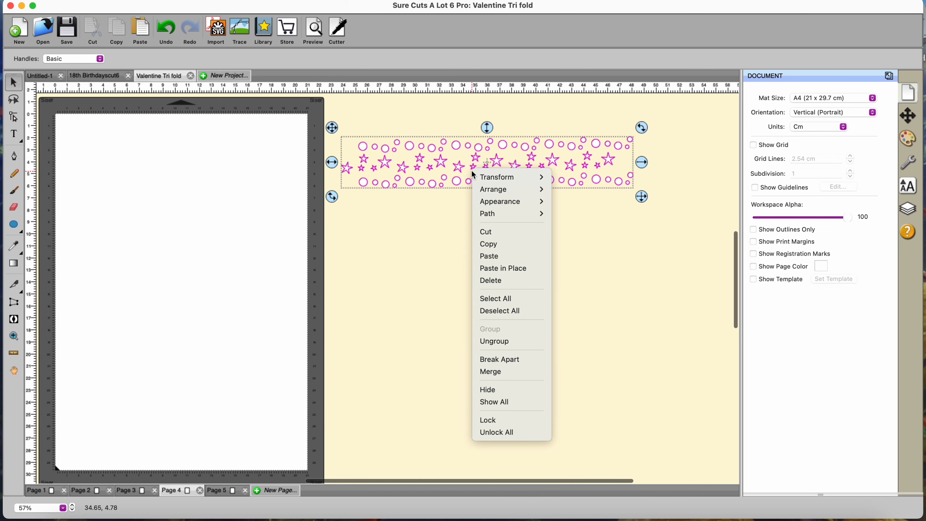
{"action": "left_click", "coordinate": [489, 244]}
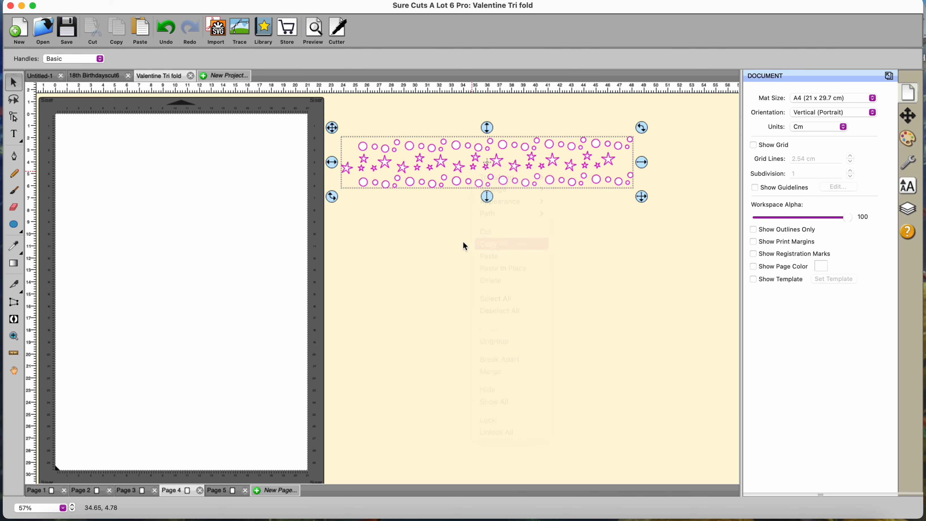
{"action": "left_click", "coordinate": [211, 493]}
{"action": "right_click", "coordinate": [514, 193]}
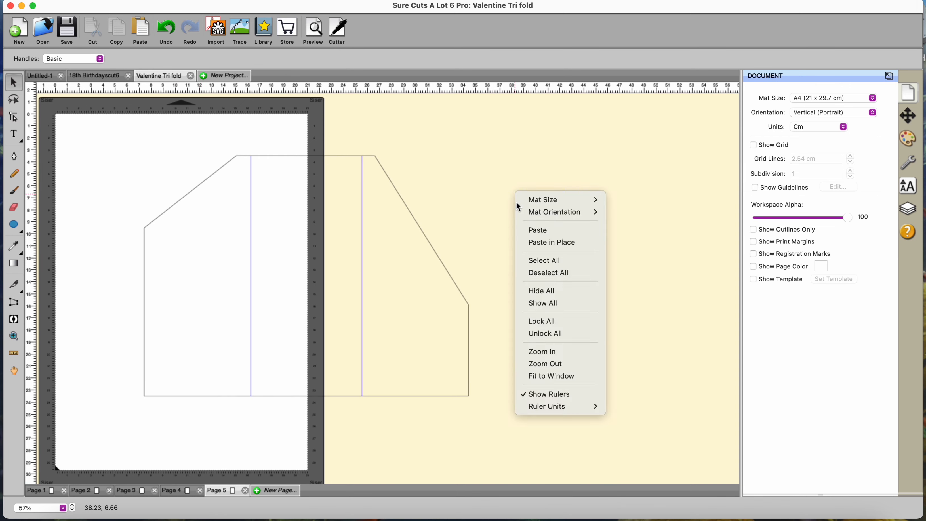
{"action": "left_click", "coordinate": [526, 232]}
Paste a second copy of the border and park it off the card at about X 34.4 cm, Y 9.2 cm.
{"action": "right_click", "coordinate": [509, 183]}
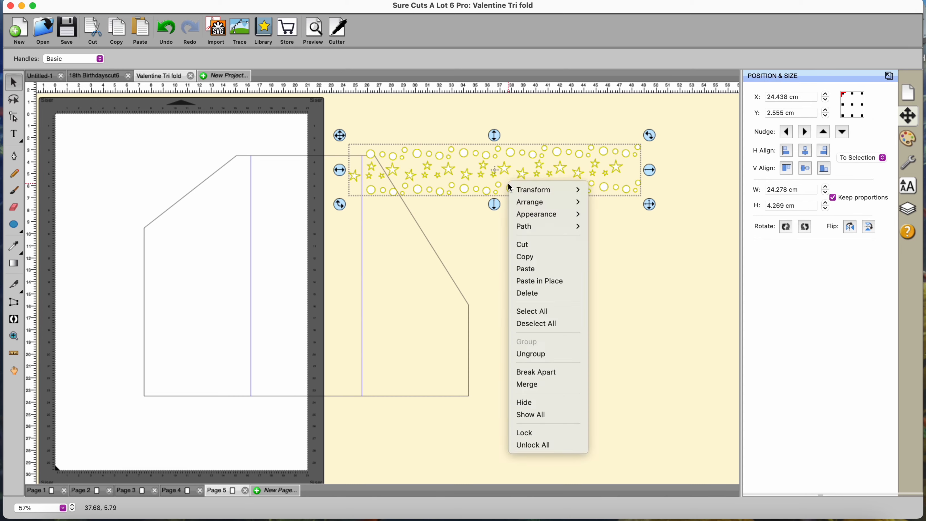
{"action": "left_click", "coordinate": [527, 269]}
{"action": "left_click_drag", "start_coordinate": [516, 185], "coordinate": [627, 275]}
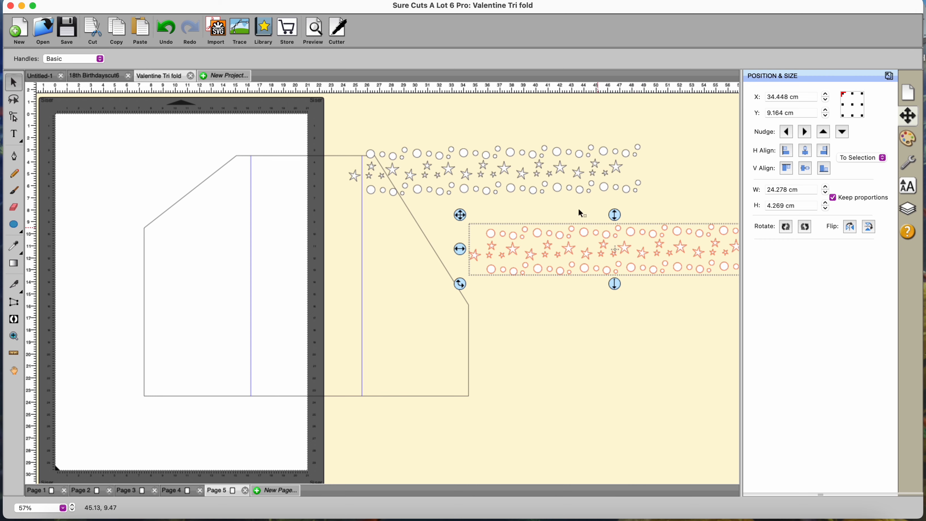
Move the first border over the base's upper-left slanted edge and rotate it by about 324° to match the slope.
{"action": "left_click_drag", "start_coordinate": [560, 188], "coordinate": [306, 182]}
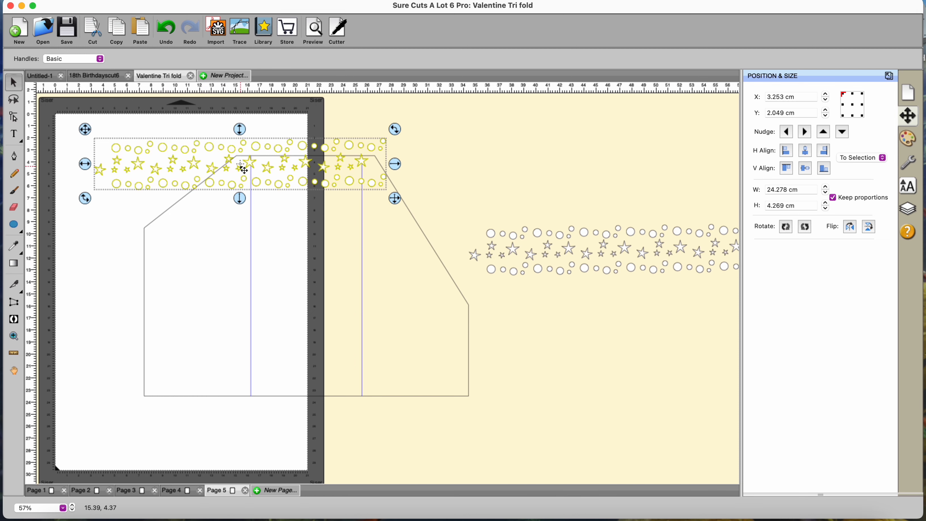
{"action": "left_click_drag", "start_coordinate": [244, 167], "coordinate": [190, 188]}
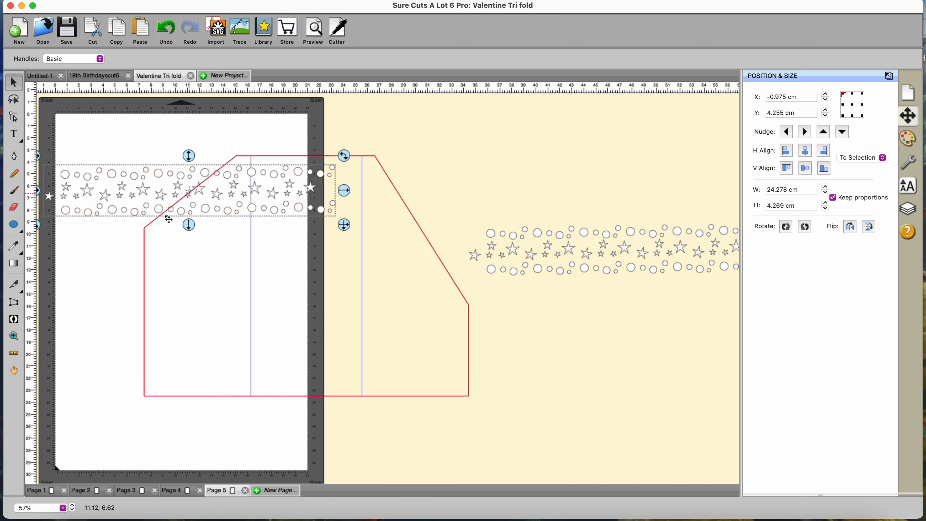
{"action": "left_click_drag", "start_coordinate": [345, 151], "coordinate": [275, 103]}
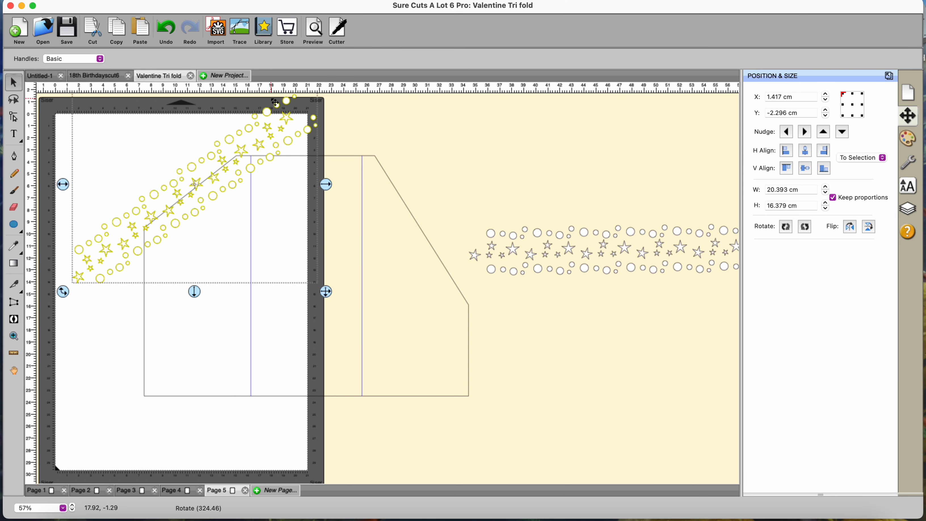
Shift the angled border just inside the slanted edge, fine-tune its rotation by about 357°, nudge it slightly left, and deselect it.
{"action": "left_click", "coordinate": [197, 186]}
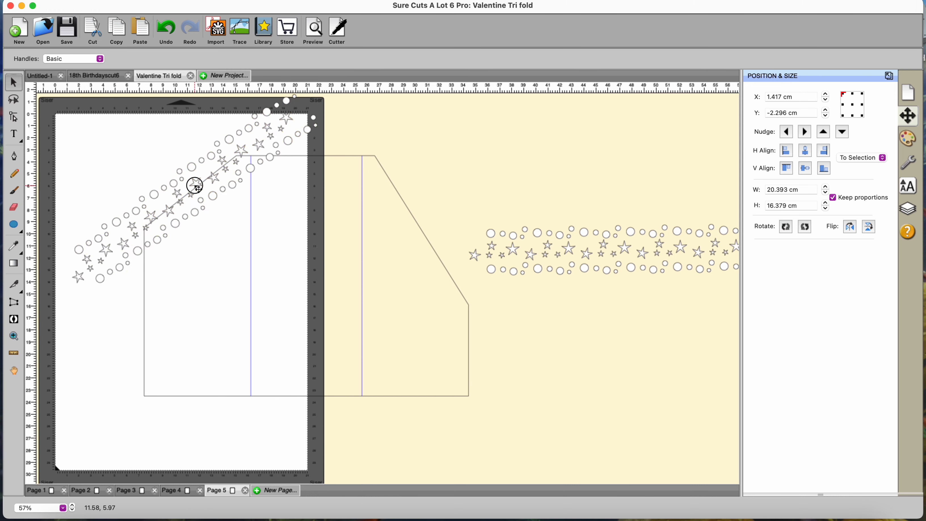
{"action": "left_click_drag", "start_coordinate": [197, 187], "coordinate": [220, 211]}
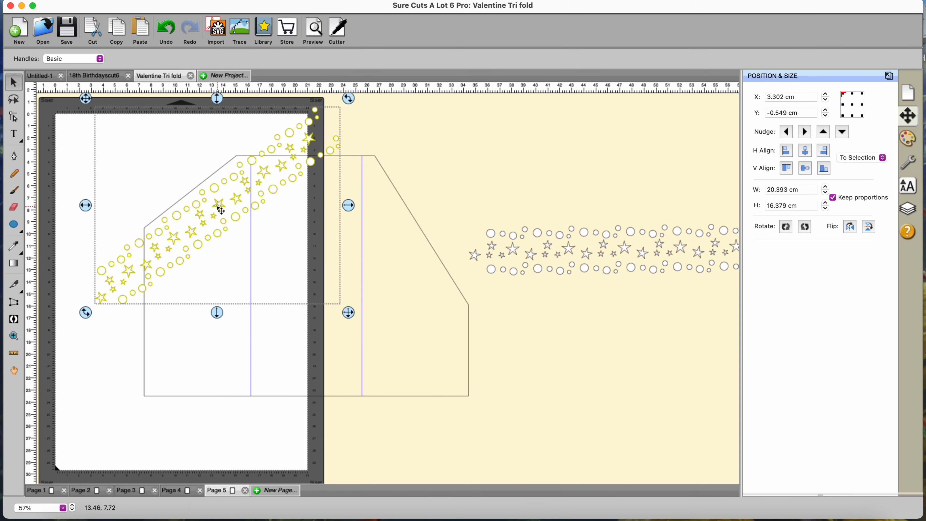
{"action": "left_click_drag", "start_coordinate": [350, 98], "coordinate": [346, 95]}
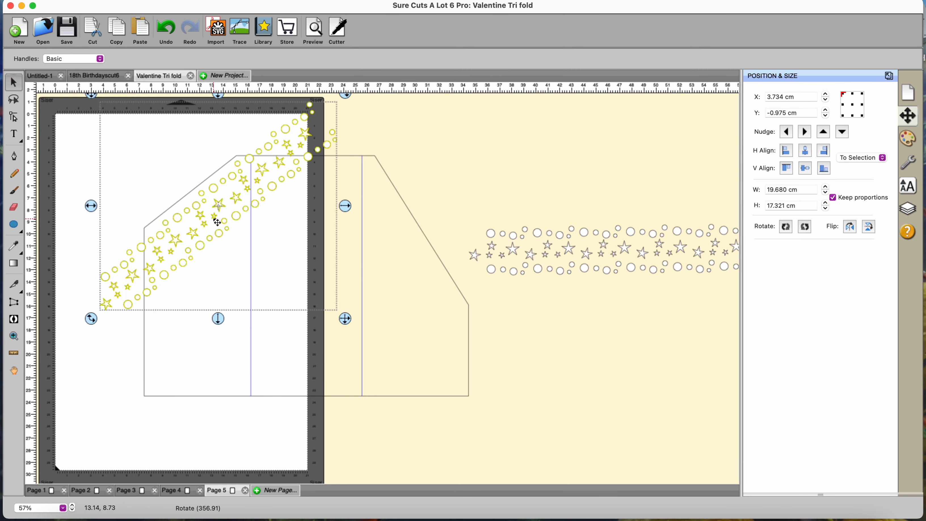
{"action": "left_click", "coordinate": [221, 208]}
{"action": "left_click", "coordinate": [221, 208]}
{"action": "key", "text": "Left"}
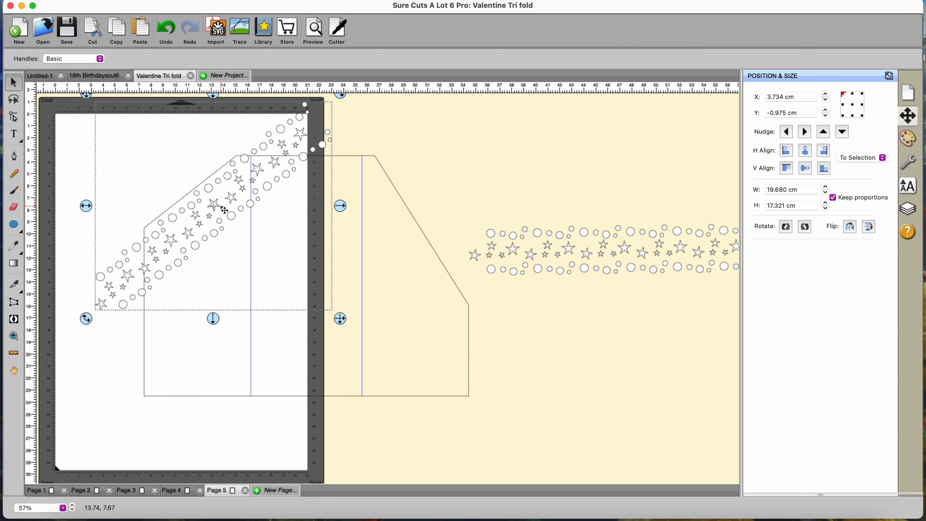
{"action": "left_click", "coordinate": [479, 133]}
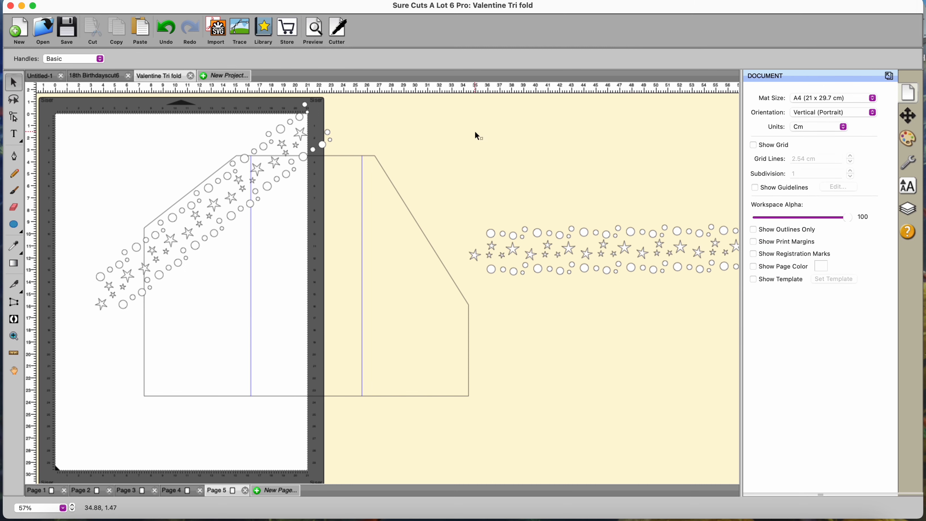
Select the card base outline and lock it.
{"action": "left_click", "coordinate": [417, 221]}
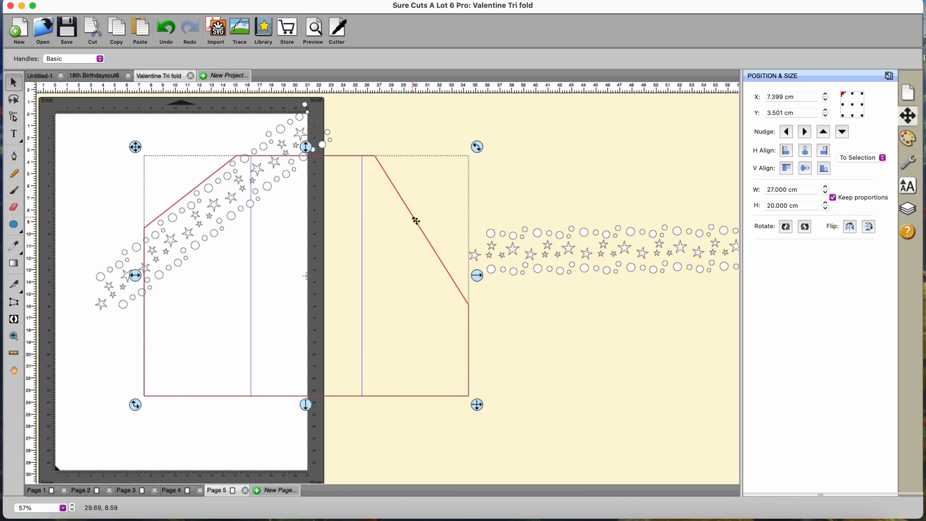
{"action": "right_click", "coordinate": [416, 221]}
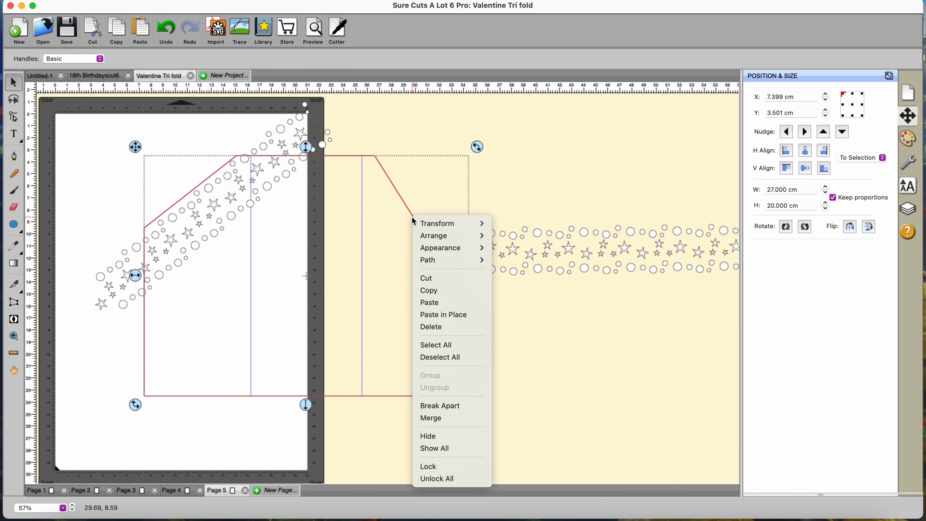
{"action": "left_click", "coordinate": [429, 467]}
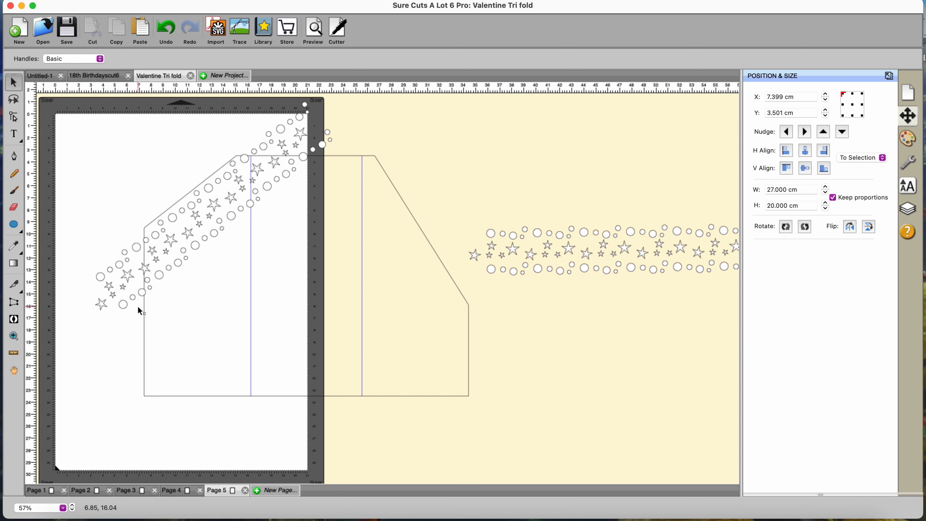
Erase the angled border's parts outside the left panel and past its fold line with the 3.85 cm square Eraser.
{"action": "left_click", "coordinate": [14, 208]}
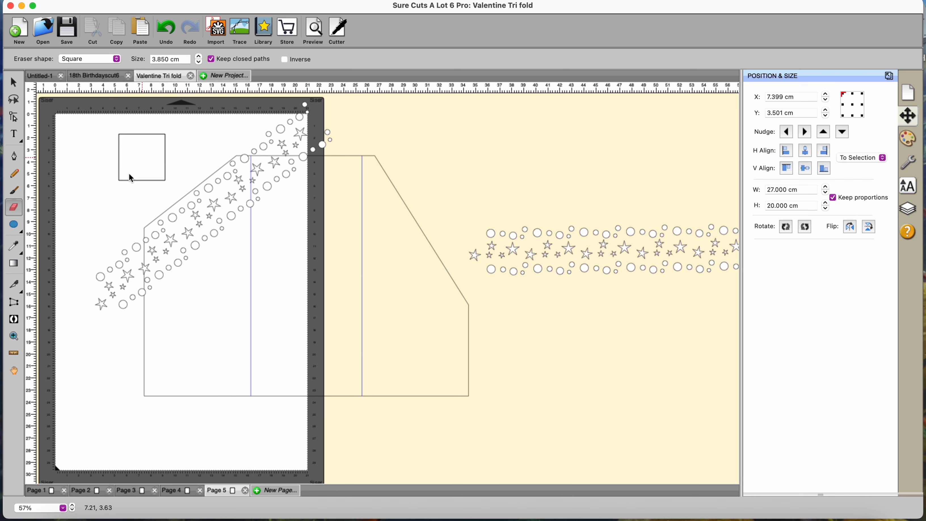
{"action": "mouse_move", "coordinate": [121, 213]}
{"action": "left_mouse_down"}
{"action": "mouse_move", "coordinate": [122, 294]}
{"action": "mouse_move", "coordinate": [111, 304]}
{"action": "mouse_move", "coordinate": [91, 282]}
{"action": "left_mouse_up"}
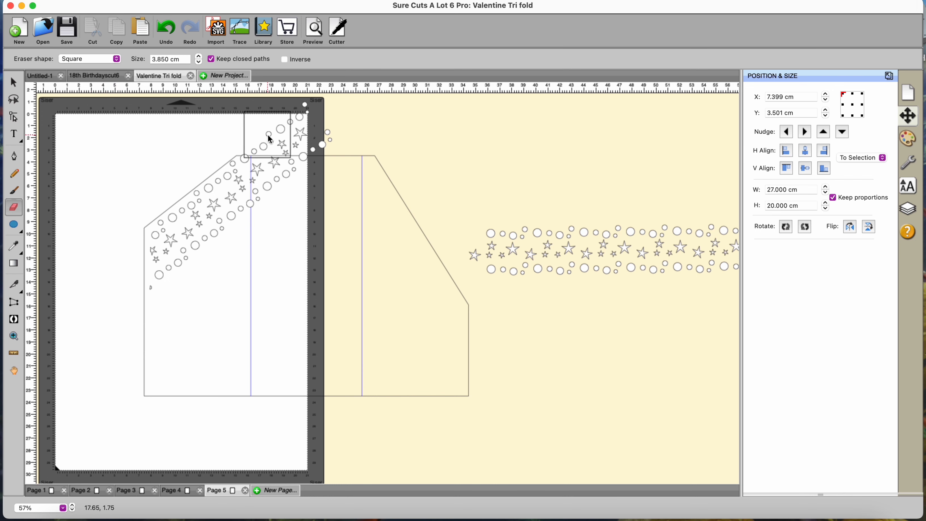
{"action": "mouse_move", "coordinate": [268, 135]}
{"action": "left_mouse_down"}
{"action": "mouse_move", "coordinate": [271, 204]}
{"action": "mouse_move", "coordinate": [300, 106]}
{"action": "mouse_move", "coordinate": [320, 127]}
{"action": "mouse_move", "coordinate": [317, 146]}
{"action": "left_mouse_up"}
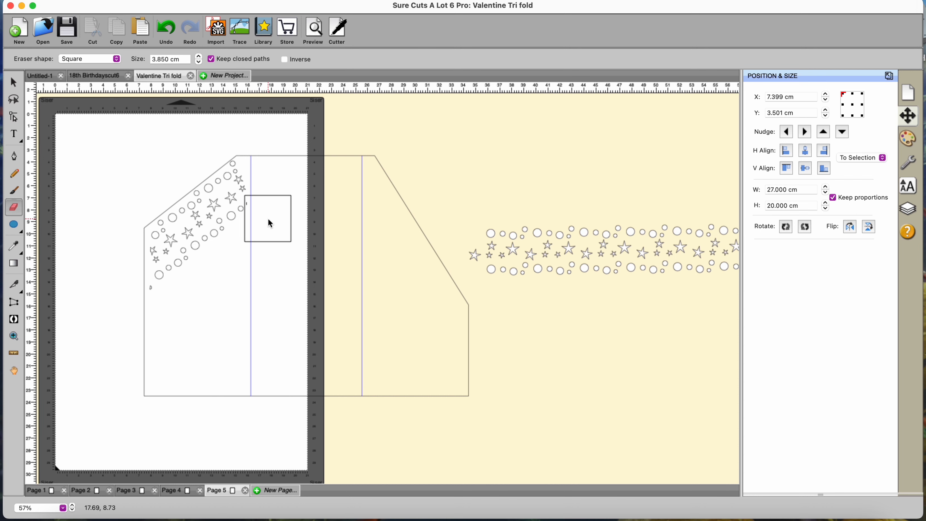
{"action": "mouse_move", "coordinate": [269, 221]}
{"action": "left_mouse_down"}
{"action": "mouse_move", "coordinate": [304, 240]}
{"action": "mouse_move", "coordinate": [148, 313]}
{"action": "mouse_move", "coordinate": [127, 301]}
{"action": "mouse_move", "coordinate": [120, 313]}
{"action": "left_mouse_up"}
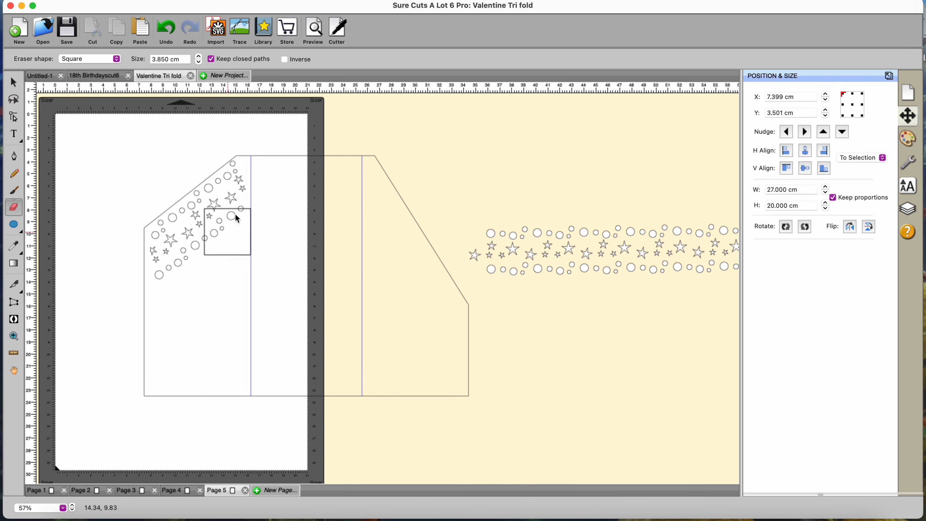
{"action": "key", "text": "Escape"}
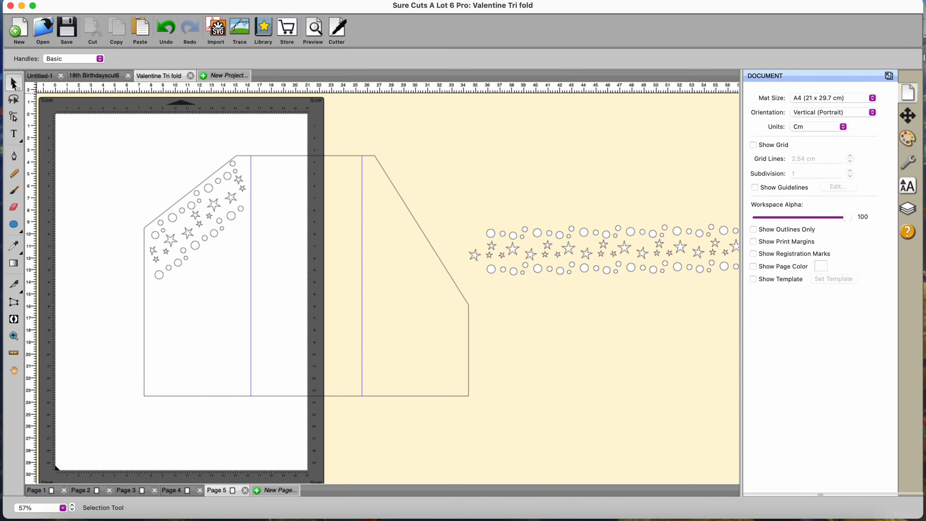
Start a Shadow Layer on the trimmed left-panel border with Blackout Shadow enabled and the colour set to black (000000).
{"action": "left_click_drag", "start_coordinate": [106, 141], "coordinate": [299, 303]}
{"action": "left_click", "coordinate": [313, 4]}
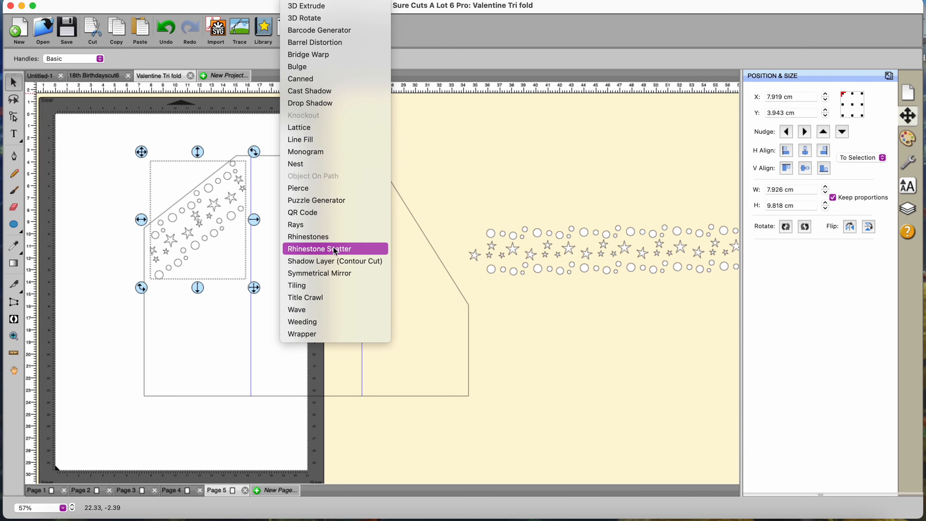
{"action": "left_click", "coordinate": [336, 261]}
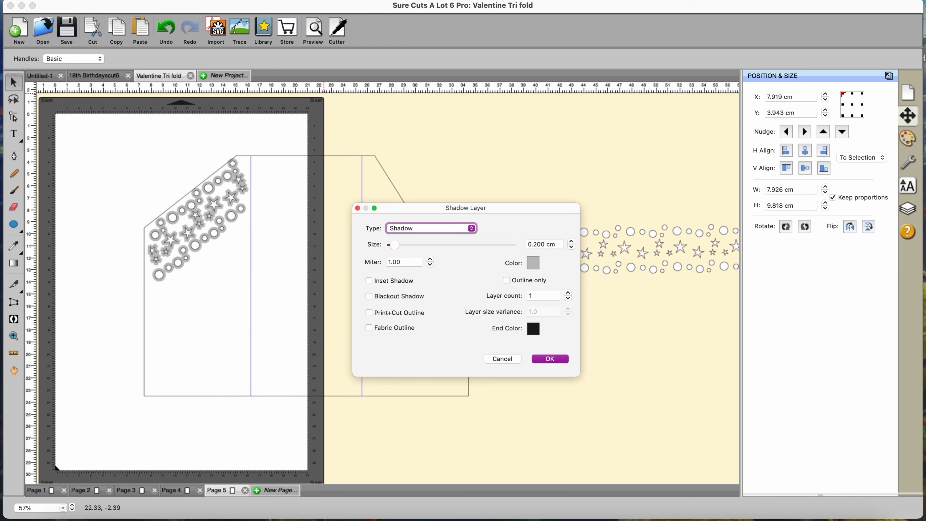
{"action": "left_click", "coordinate": [370, 296]}
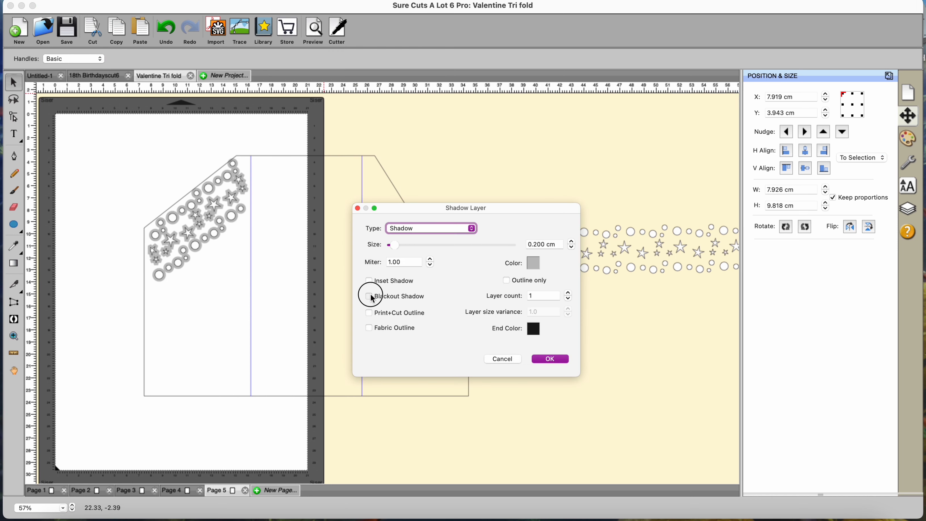
{"action": "left_click", "coordinate": [533, 264]}
{"action": "left_click", "coordinate": [485, 230]}
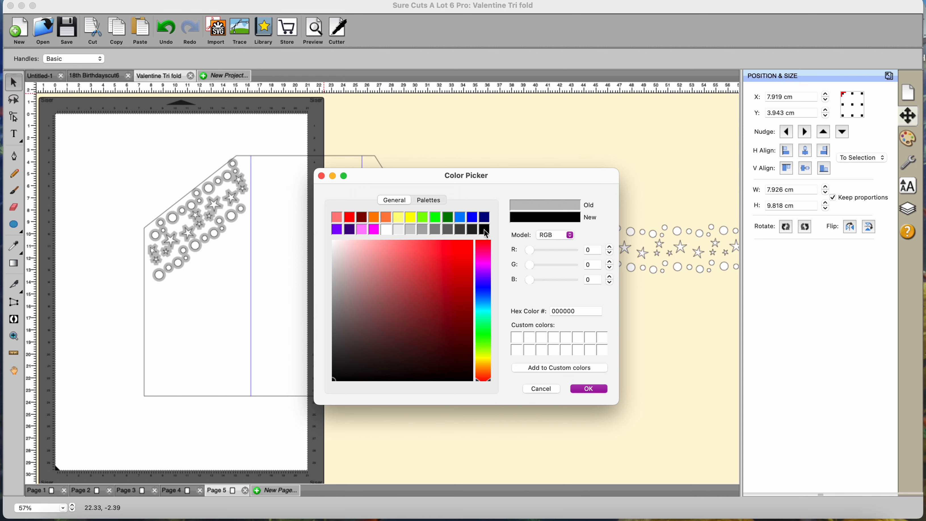
{"action": "left_click", "coordinate": [588, 389]}
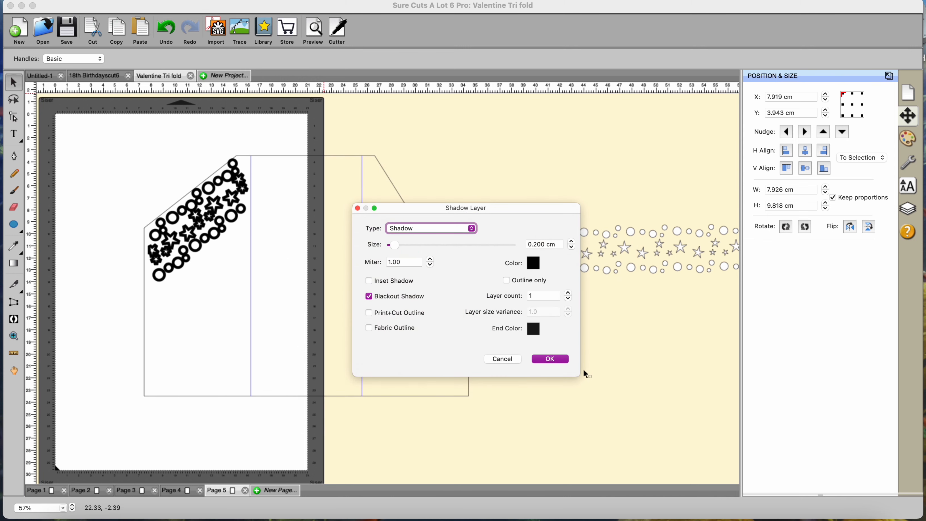
Set the shadow size to 0.6 cm and apply the shadow layer to the border.
{"action": "left_click", "coordinate": [572, 243]}
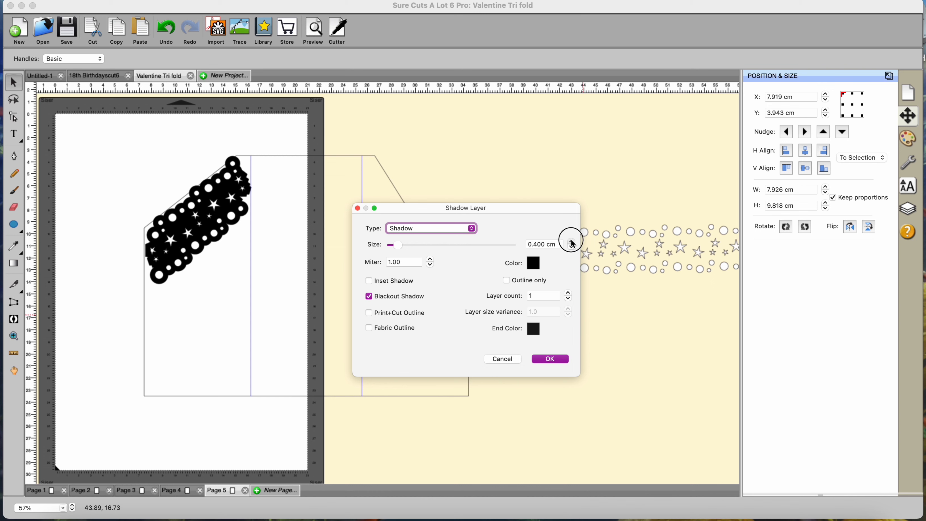
{"action": "left_click", "coordinate": [572, 243]}
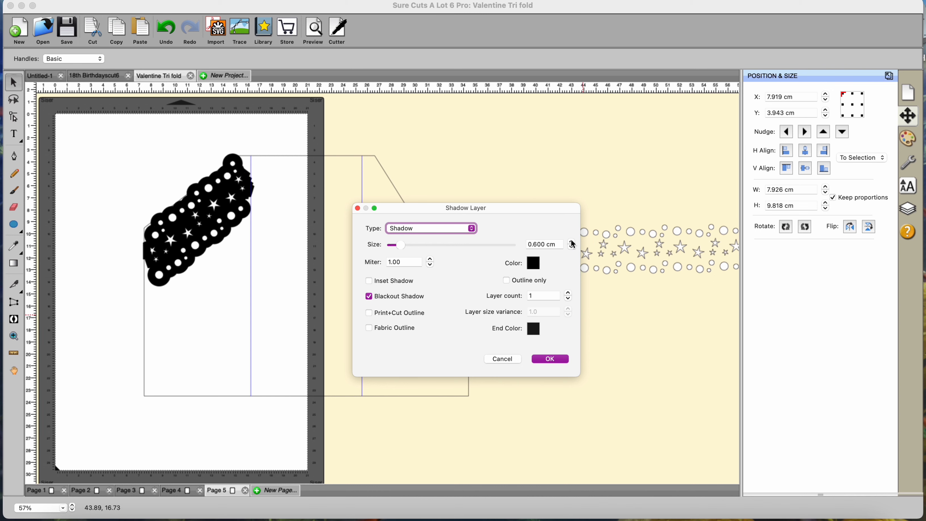
{"action": "left_click", "coordinate": [573, 242]}
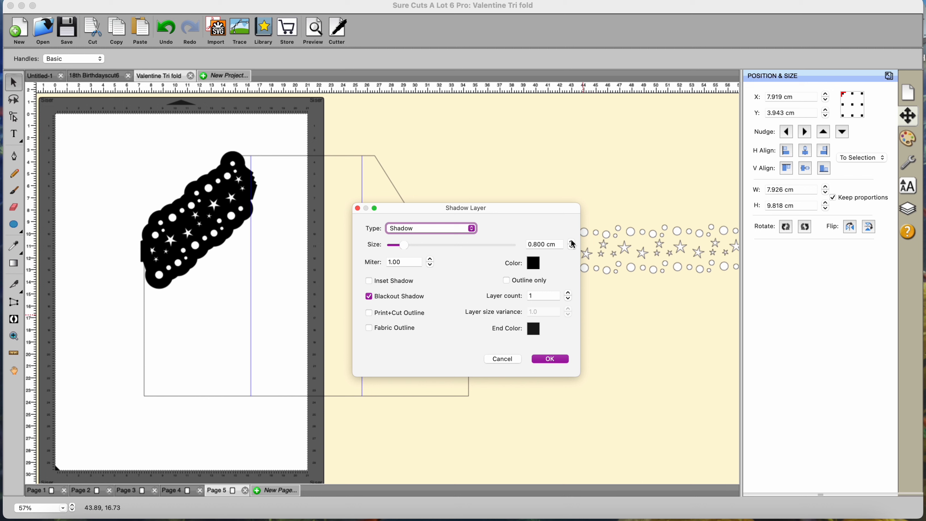
{"action": "left_click", "coordinate": [572, 242]}
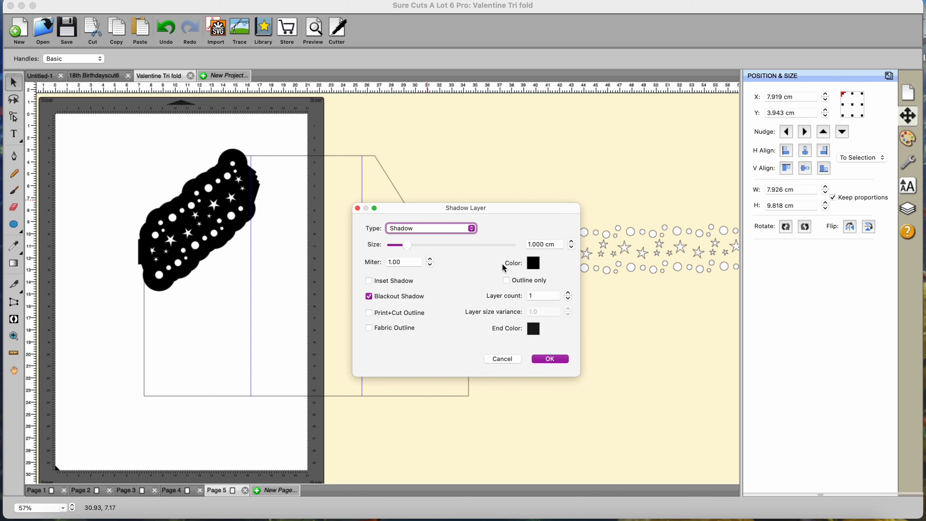
{"action": "left_click", "coordinate": [572, 247]}
{"action": "left_click", "coordinate": [572, 247]}
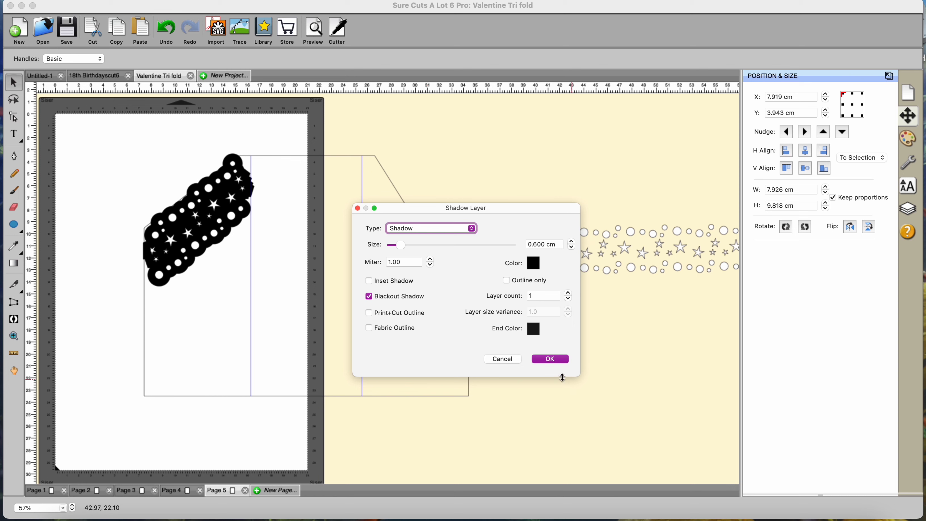
{"action": "left_click", "coordinate": [550, 359]}
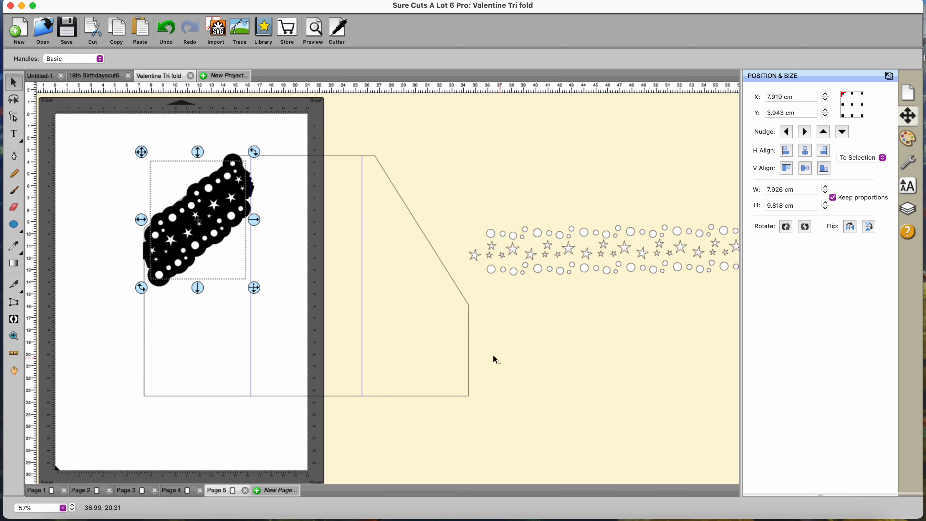
Select the left-panel border with its shadow layer and move both up 0.4 cm.
{"action": "left_click", "coordinate": [82, 313]}
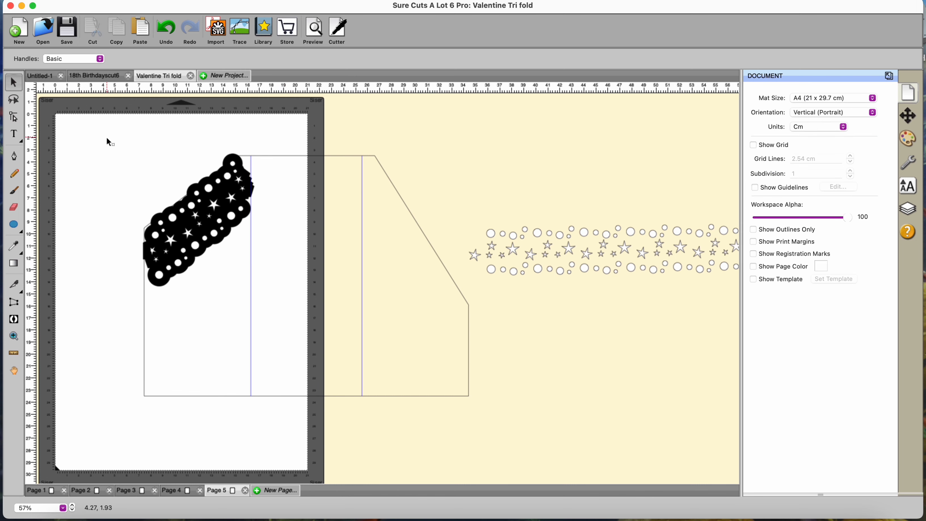
{"action": "left_click_drag", "start_coordinate": [106, 134], "coordinate": [289, 327]}
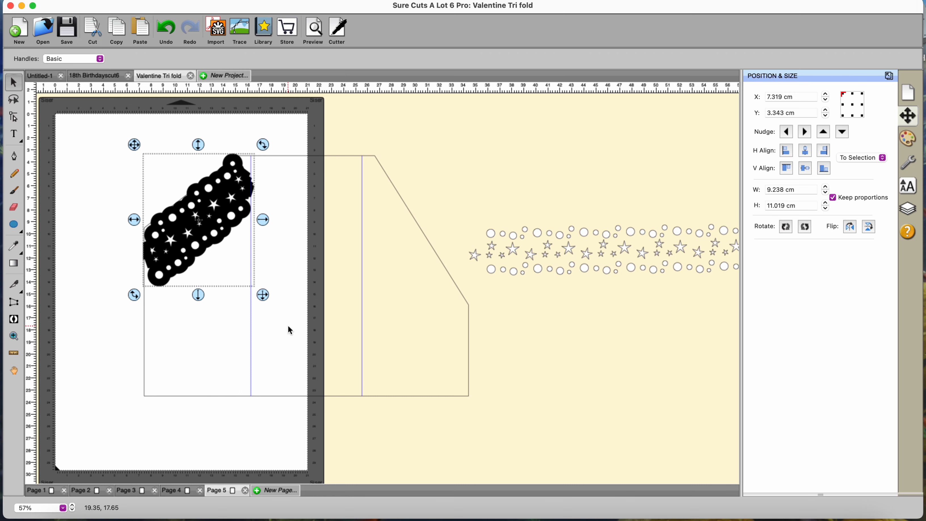
{"action": "left_click", "coordinate": [99, 315]}
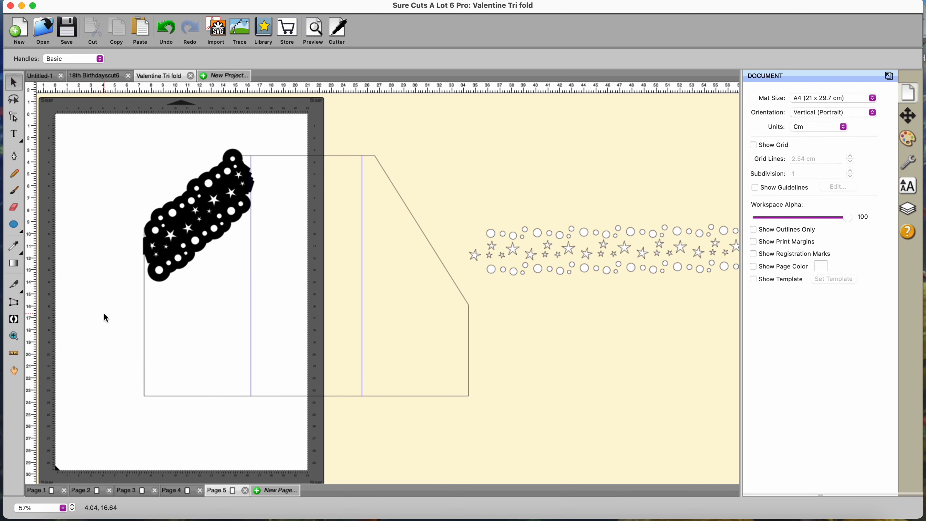
Unlock all locked objects on the page.
{"action": "left_click", "coordinate": [197, 241]}
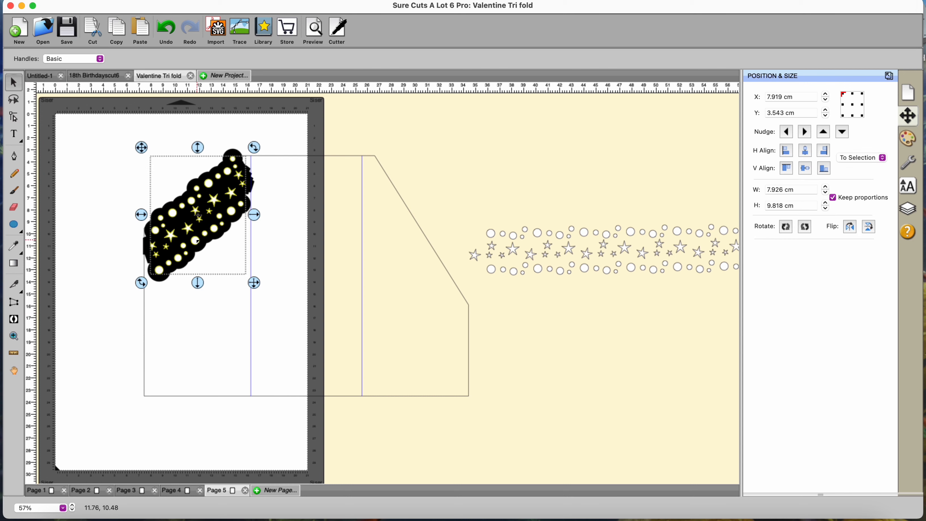
{"action": "left_click_drag", "start_coordinate": [68, 129], "coordinate": [287, 271]}
{"action": "right_click", "coordinate": [298, 261]}
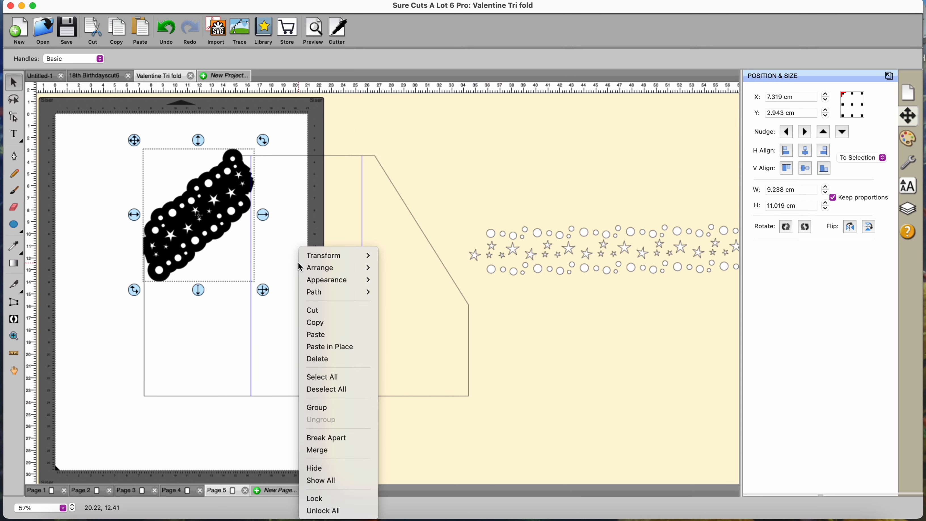
{"action": "left_click", "coordinate": [324, 510]}
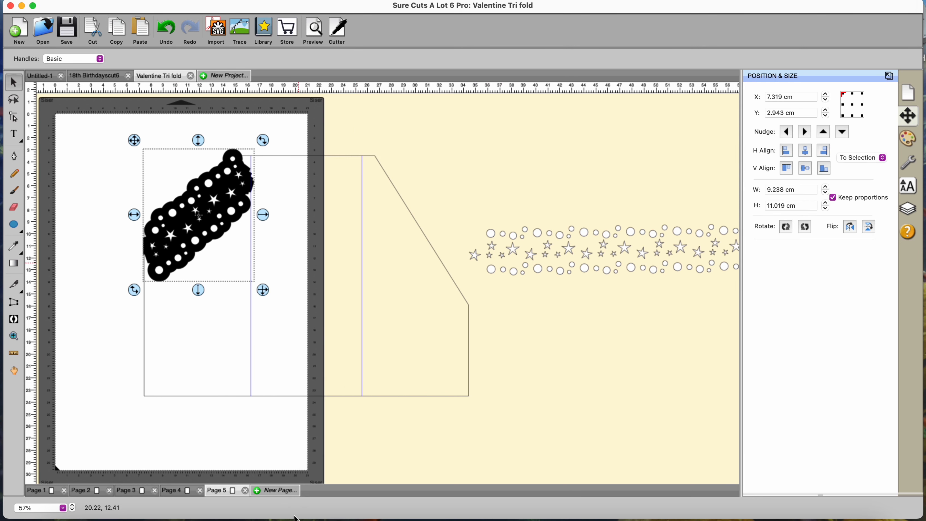
{"action": "left_click", "coordinate": [69, 309]}
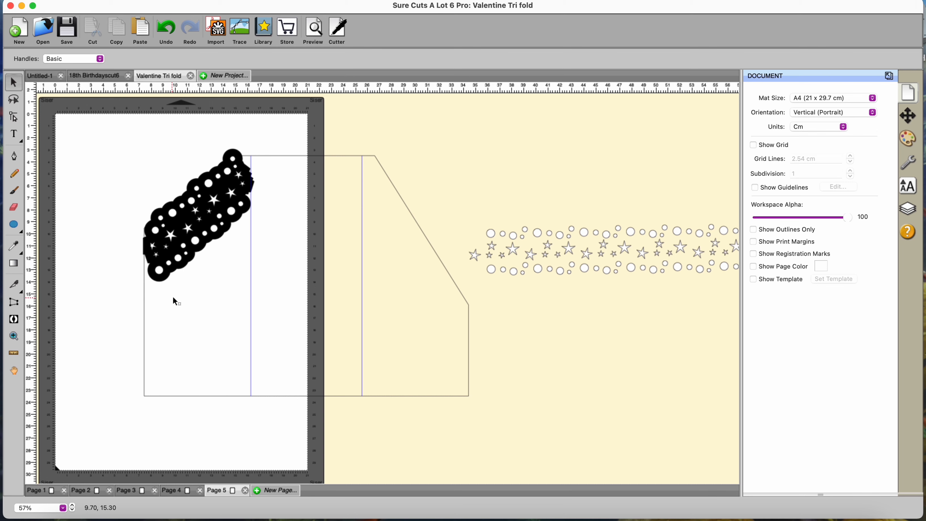
Hide the left panel's star-and-circle border, leaving its black shadow layer showing.
{"action": "left_click", "coordinate": [173, 235]}
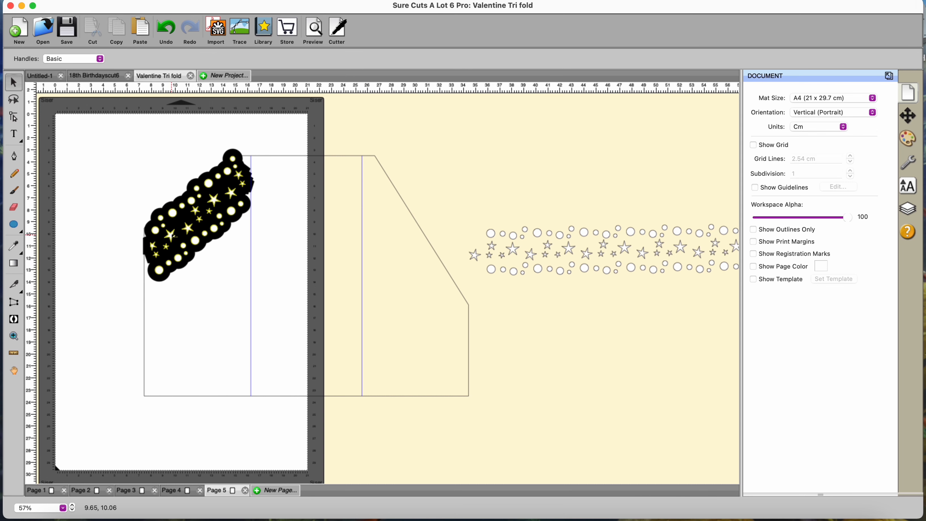
{"action": "right_click", "coordinate": [171, 234]}
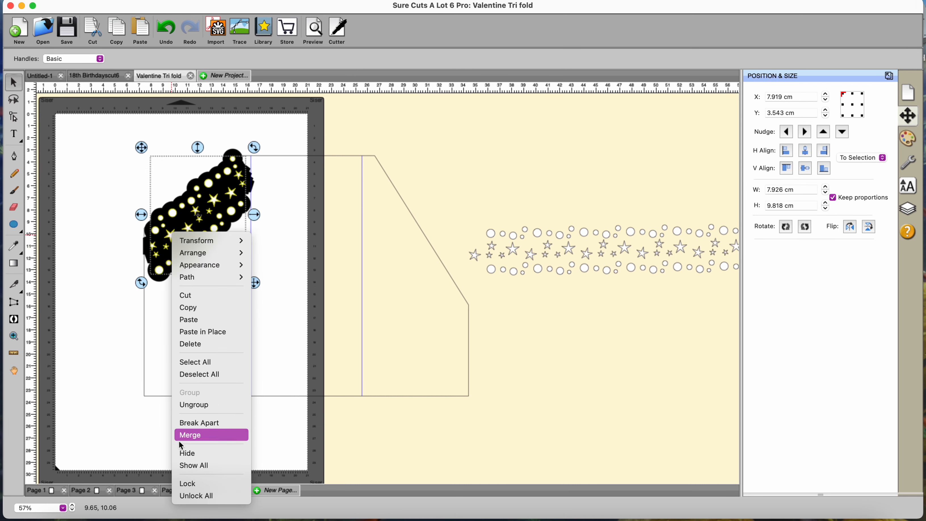
{"action": "left_click", "coordinate": [183, 456]}
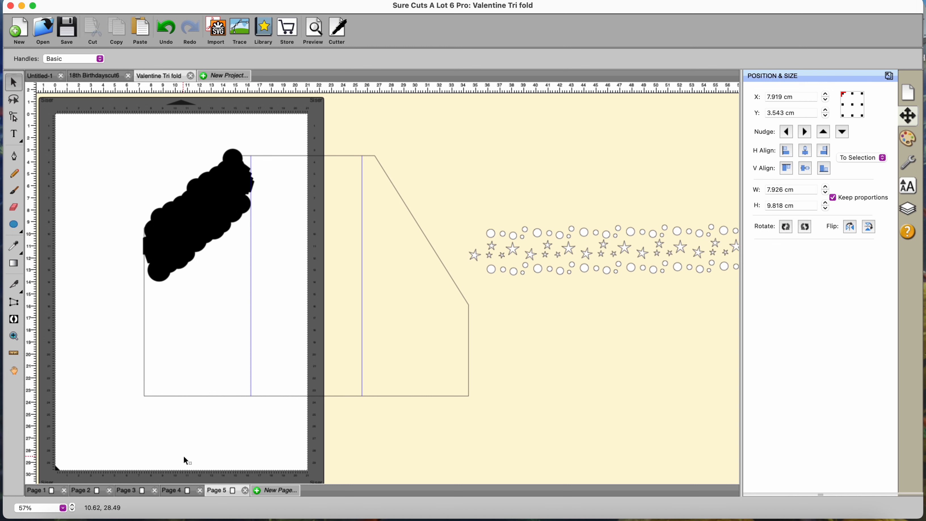
Set the fill of the left-panel shadow shape to None so only its outline is drawn.
{"action": "left_click", "coordinate": [191, 220]}
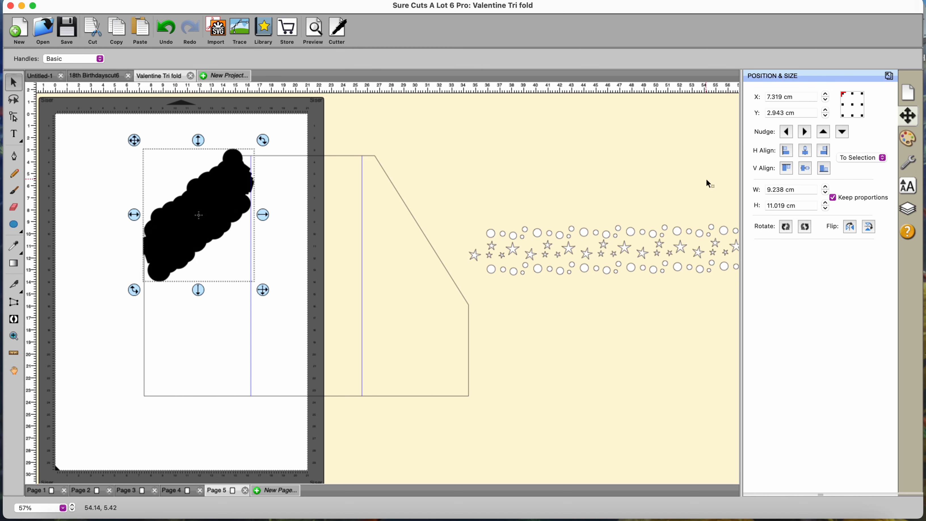
{"action": "left_click", "coordinate": [909, 141]}
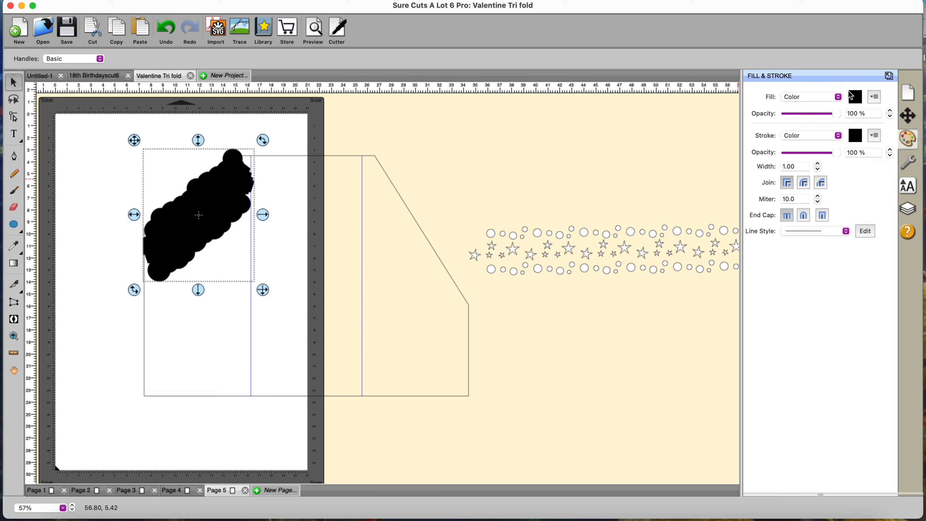
{"action": "left_click", "coordinate": [837, 97]}
{"action": "left_click", "coordinate": [817, 87]}
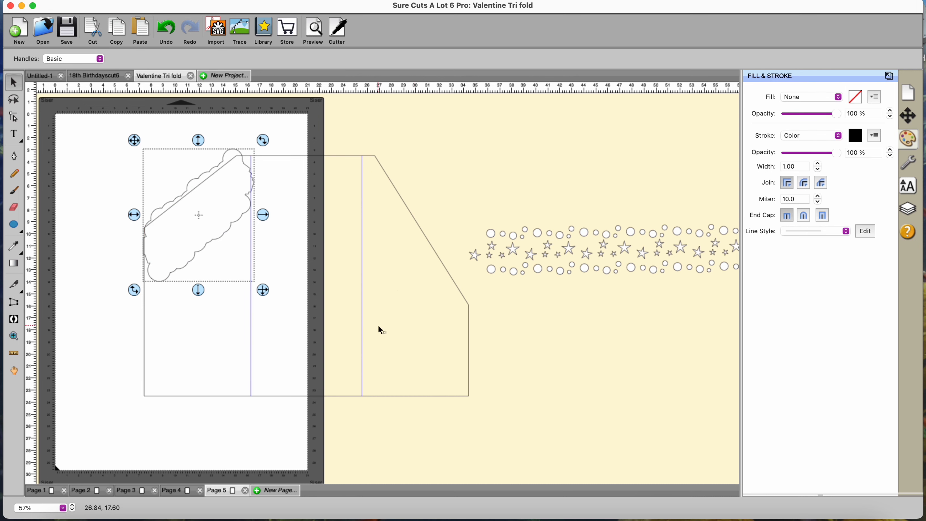
{"action": "left_click", "coordinate": [94, 321]}
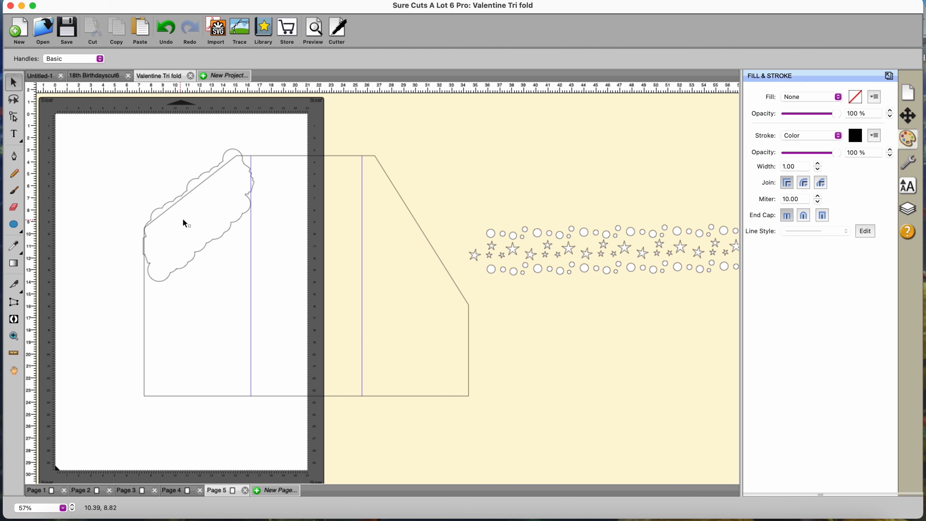
Nudge the scalloped shadow outline slightly to the right so it sits inside the card's left edge.
{"action": "left_click", "coordinate": [255, 208]}
{"action": "left_click", "coordinate": [254, 208]}
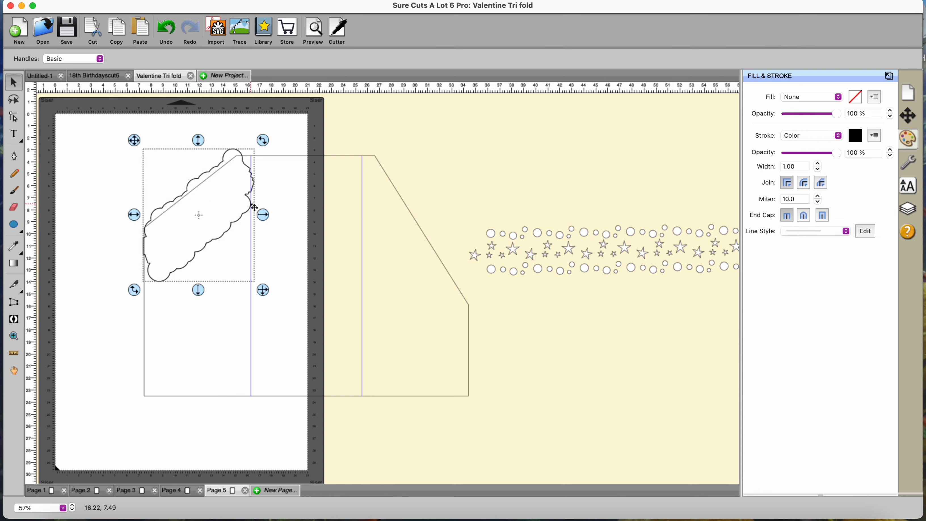
{"action": "key", "text": "Right"}
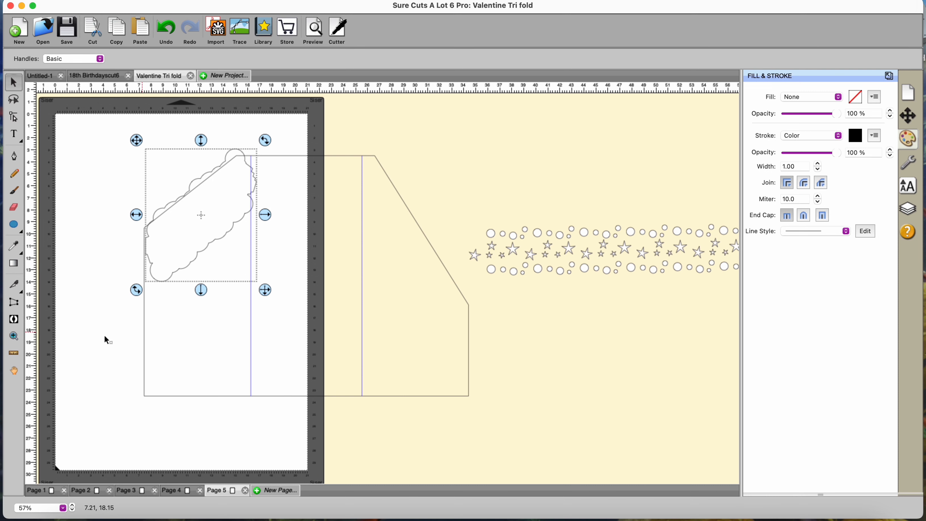
{"action": "left_click", "coordinate": [78, 320]}
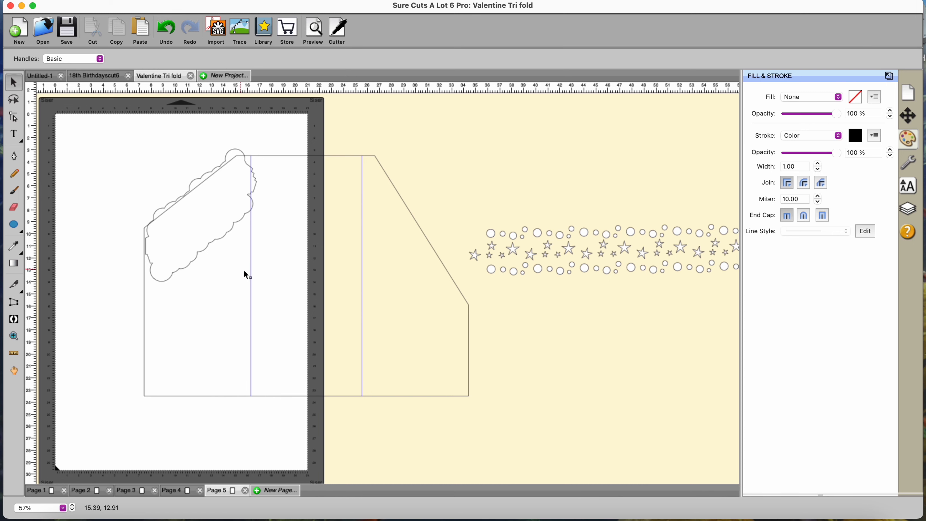
Hide the two vertical fold lines of the card.
{"action": "left_click", "coordinate": [256, 275]}
{"action": "right_click", "coordinate": [253, 273]}
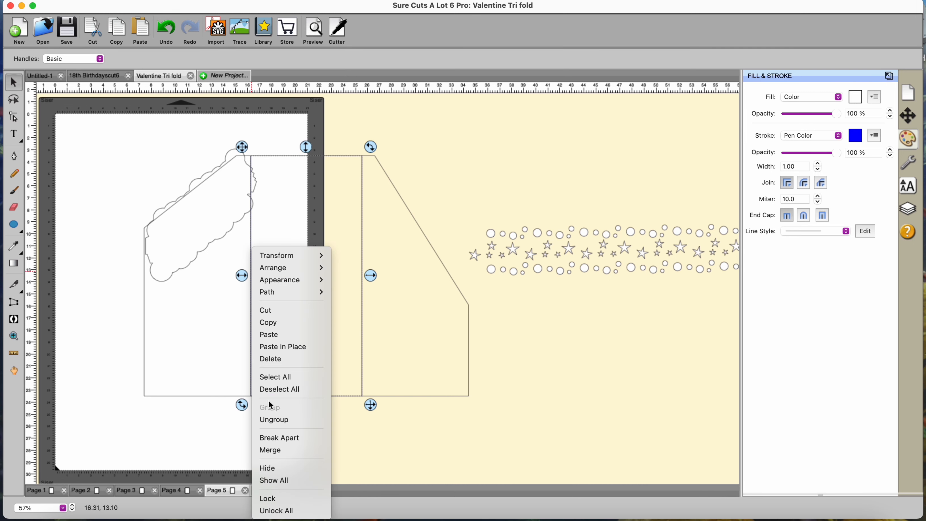
{"action": "left_click", "coordinate": [273, 467]}
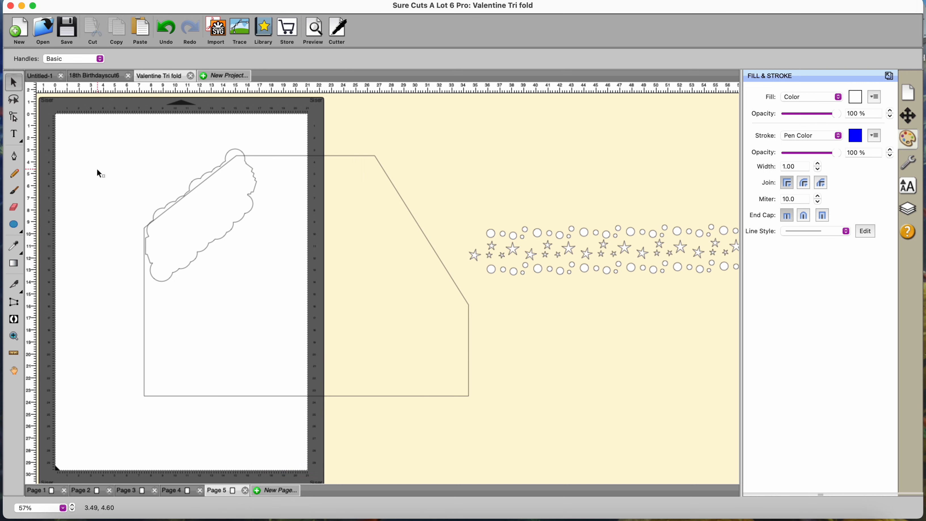
Merge the scalloped shadow outline and the card base outline into one shape with Union.
{"action": "mouse_move", "coordinate": [105, 149]}
{"action": "left_mouse_down"}
{"action": "mouse_move", "coordinate": [193, 151]}
{"action": "mouse_move", "coordinate": [427, 207]}
{"action": "mouse_move", "coordinate": [479, 415]}
{"action": "left_mouse_up"}
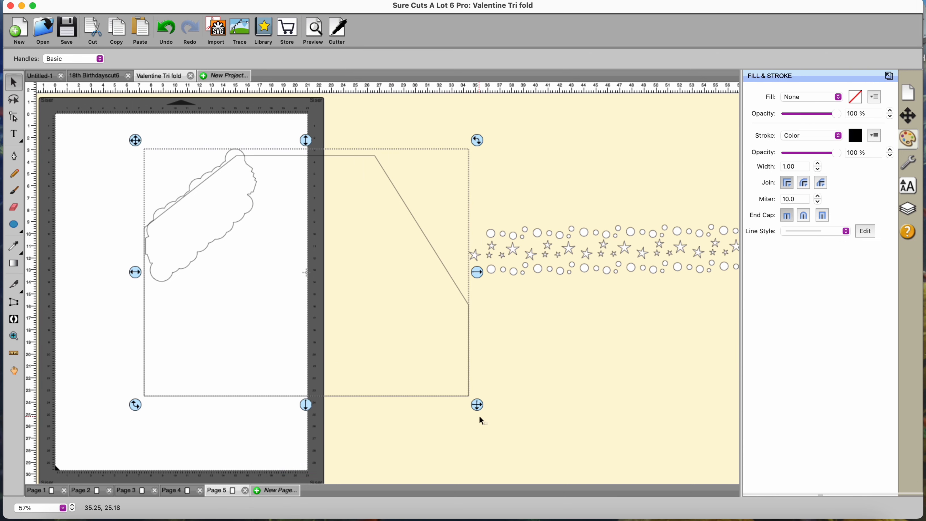
{"action": "left_click", "coordinate": [216, 0]}
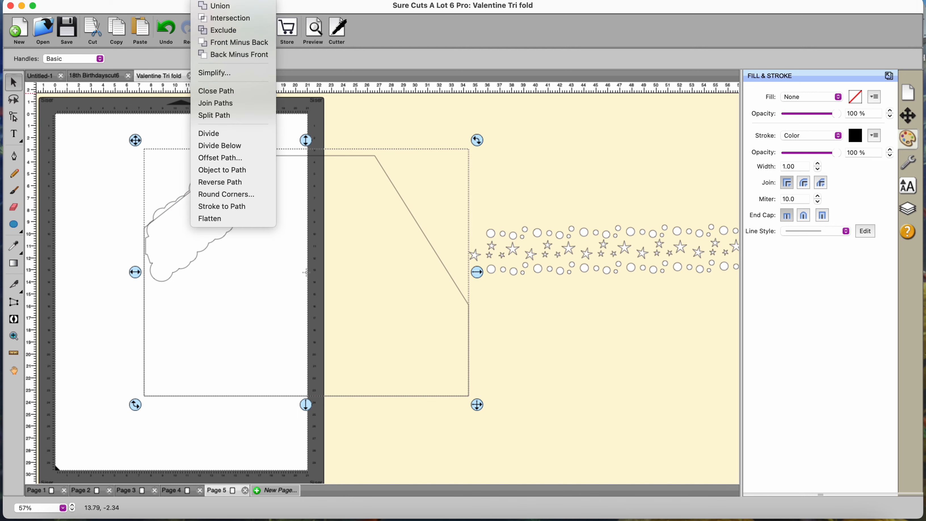
{"action": "left_click", "coordinate": [211, 6]}
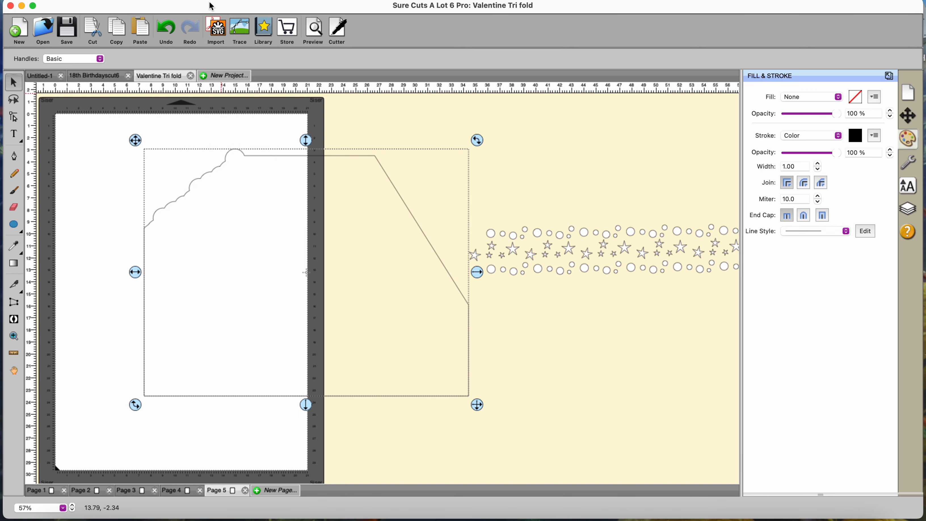
Show all hidden objects, bringing back the fold lines and the star-and-circle border.
{"action": "right_click", "coordinate": [208, 108]}
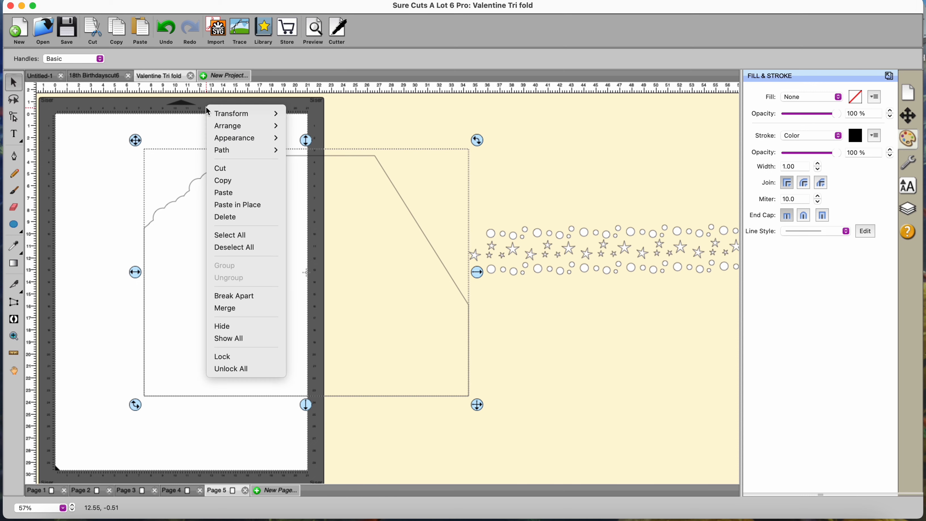
{"action": "left_click", "coordinate": [229, 339]}
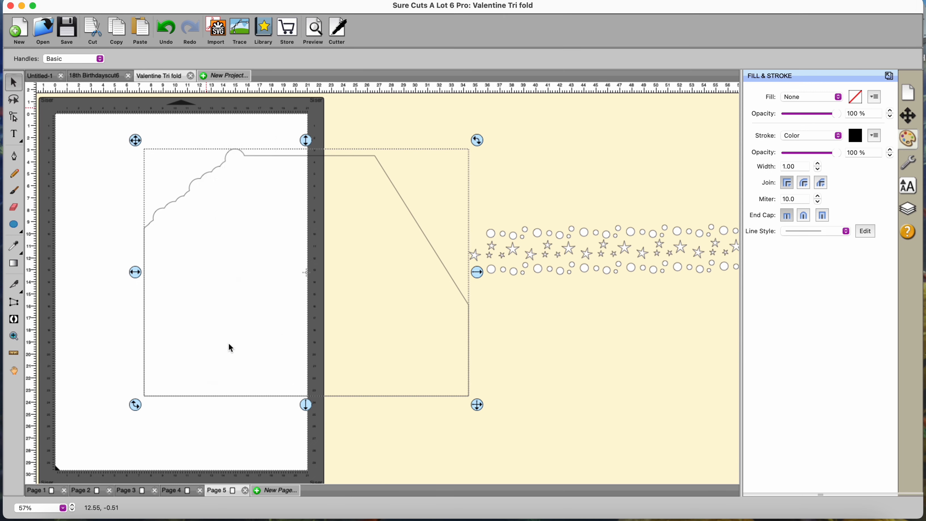
{"action": "left_click", "coordinate": [62, 346]}
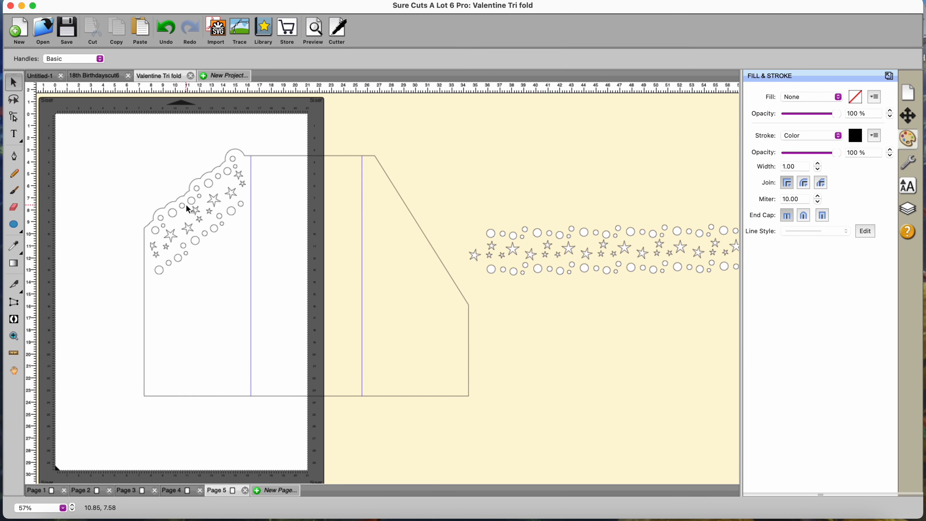
Move the left panel's star-and-circle border 0.2 cm to the right to line up with the scalloped edge.
{"action": "left_click", "coordinate": [176, 216]}
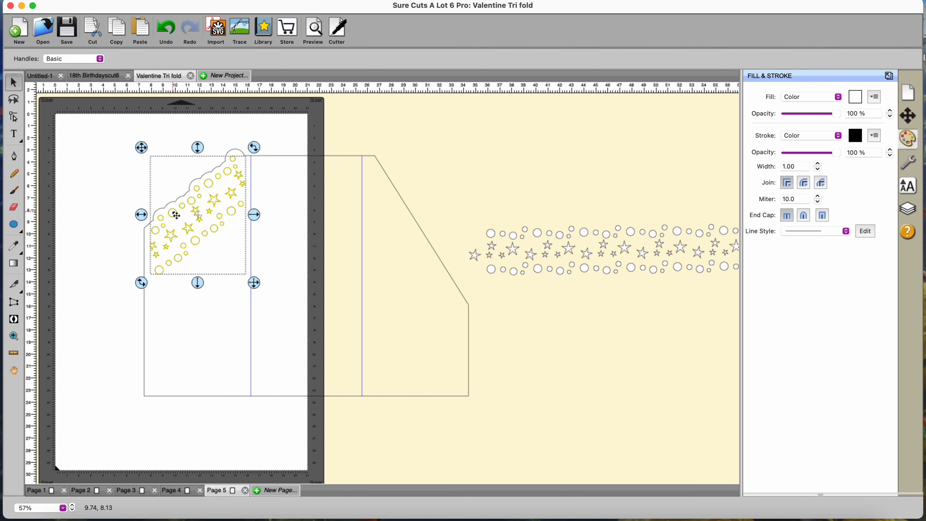
{"action": "key", "text": "Right"}
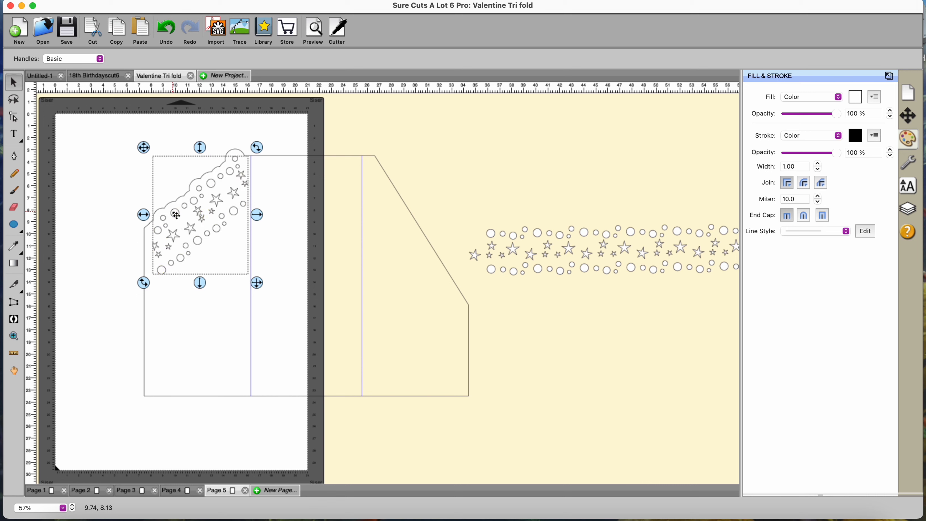
{"action": "left_click", "coordinate": [101, 191]}
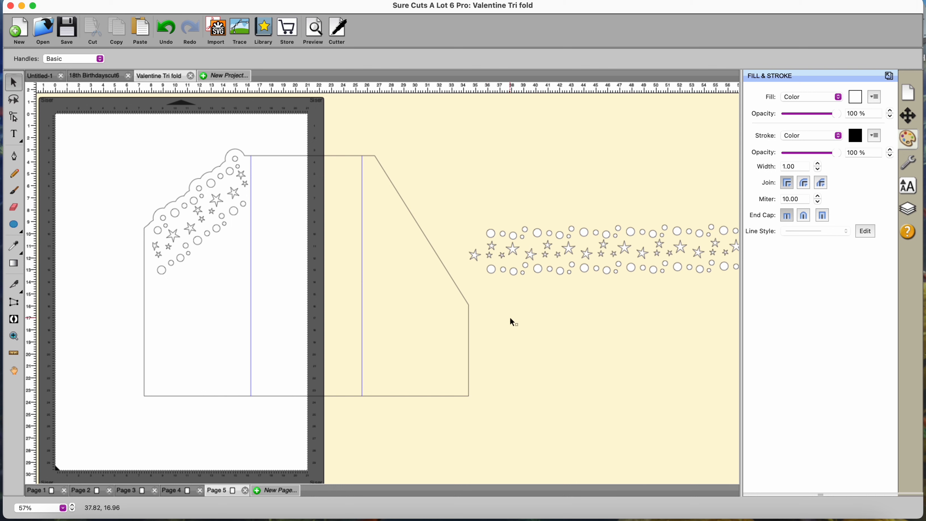
{"action": "key", "text": "super+z"}
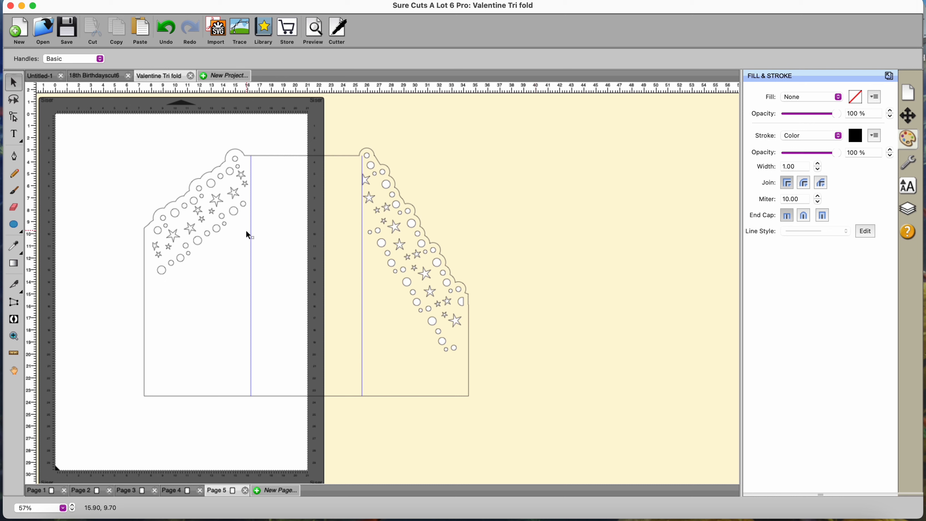
Copy the left panel's star-and-circle border and paste the duplicate in place.
{"action": "left_click", "coordinate": [236, 216]}
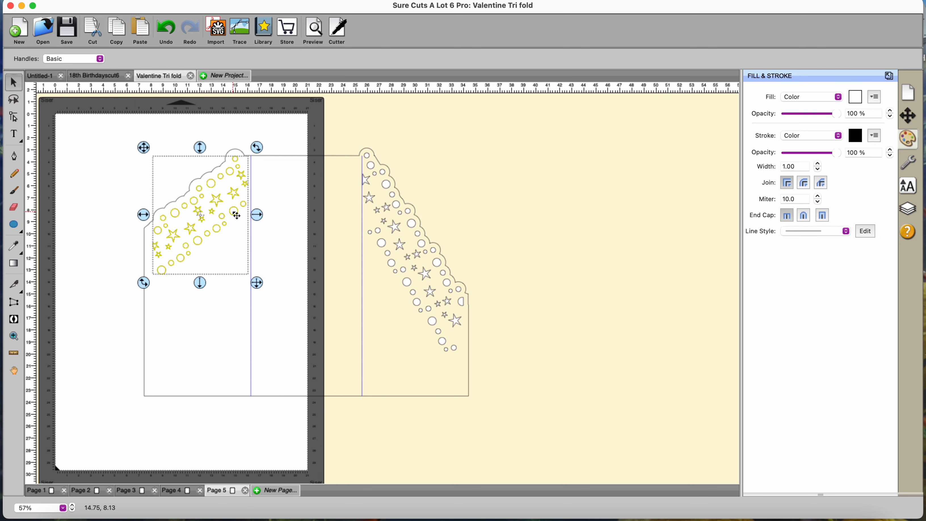
{"action": "right_click", "coordinate": [237, 216]}
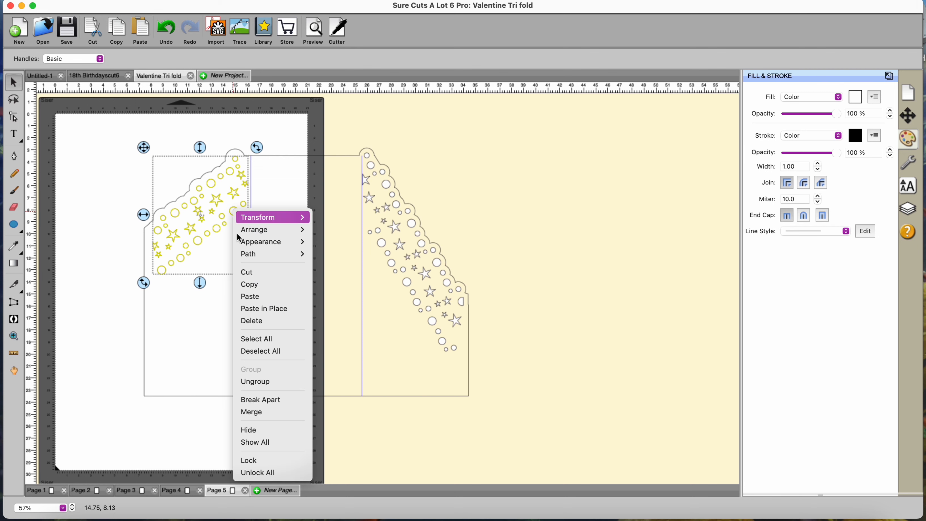
{"action": "left_click", "coordinate": [250, 285]}
{"action": "right_click", "coordinate": [255, 250]}
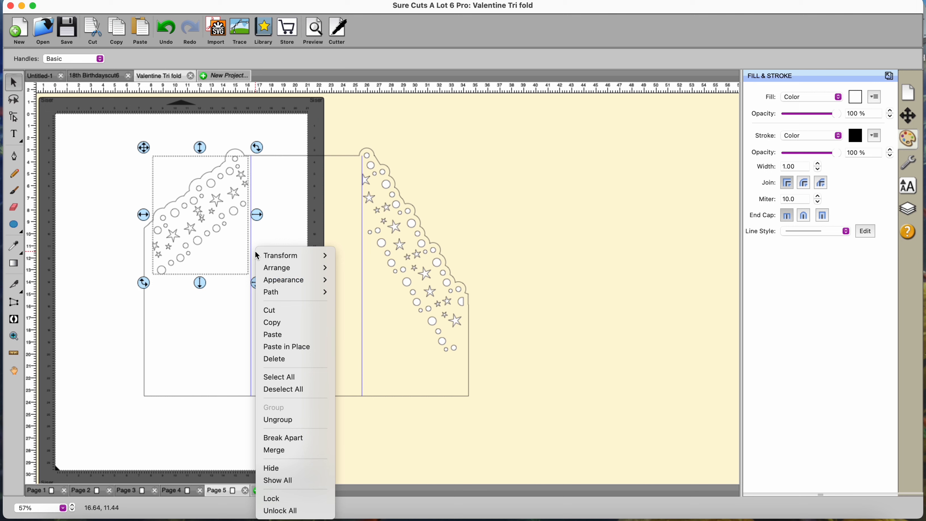
{"action": "left_click", "coordinate": [269, 348]}
Move the duplicated border straight down the left panel to Y 9.943 cm and open its position and size settings.
{"action": "key", "text": "Down"}
{"action": "key", "text": "Down"}
{"action": "key", "text": "Down"}
{"action": "key", "text": "Down"}
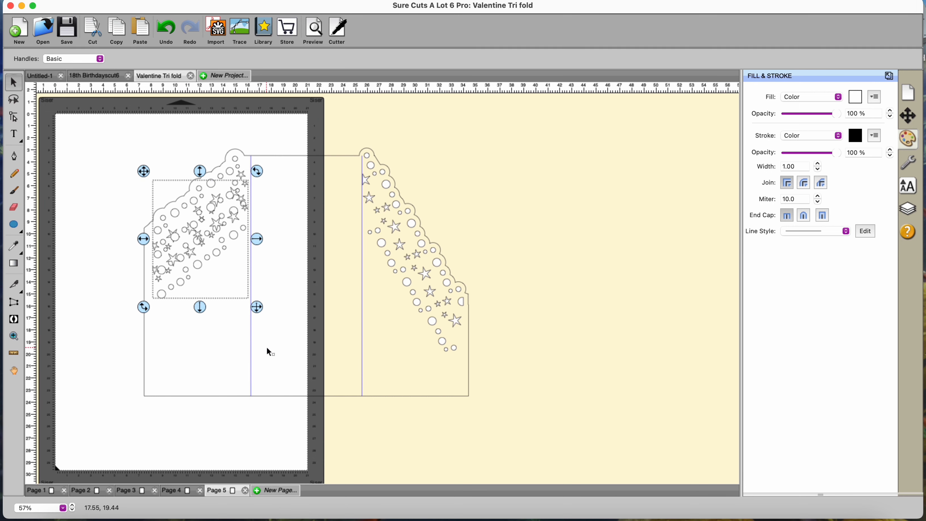
{"action": "key", "text": "Down"}
{"action": "key", "text": "Down"}
{"action": "key", "text": "Down"}
{"action": "key", "text": "Down"}
{"action": "key", "text": "Down"}
{"action": "key", "text": "Down"}
{"action": "key", "text": "Down"}
{"action": "key", "text": "Down"}
{"action": "key", "text": "Down"}
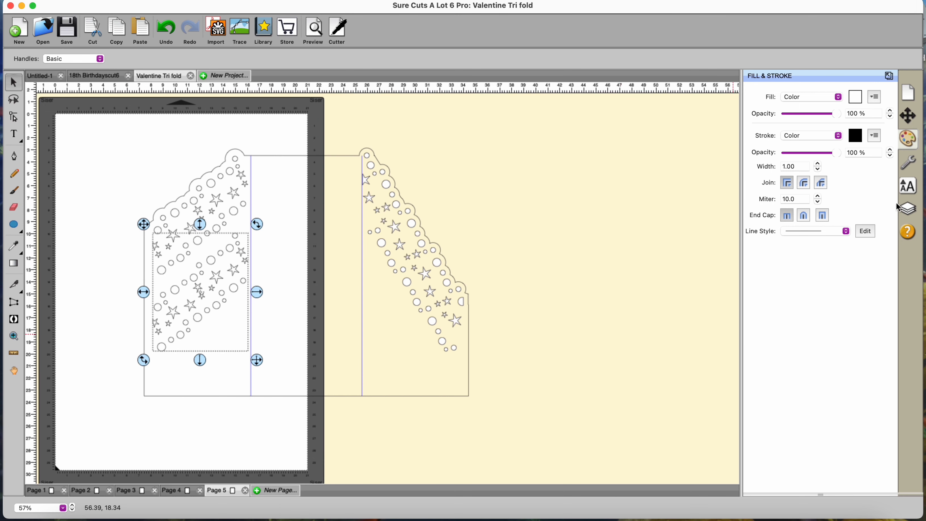
{"action": "left_click", "coordinate": [908, 118]}
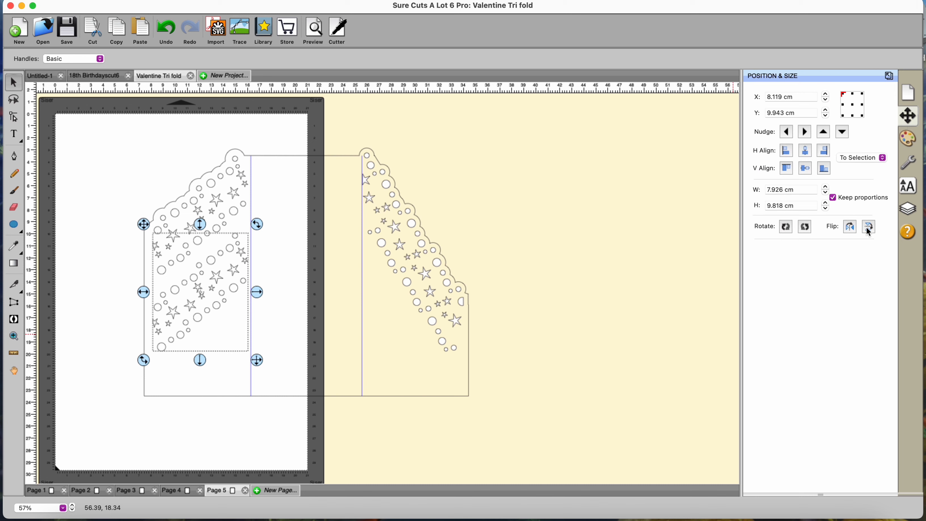
Flip the duplicated border horizontally and move it down the left panel to X 7.919 cm, Y 13.543 cm.
{"action": "left_click", "coordinate": [850, 227]}
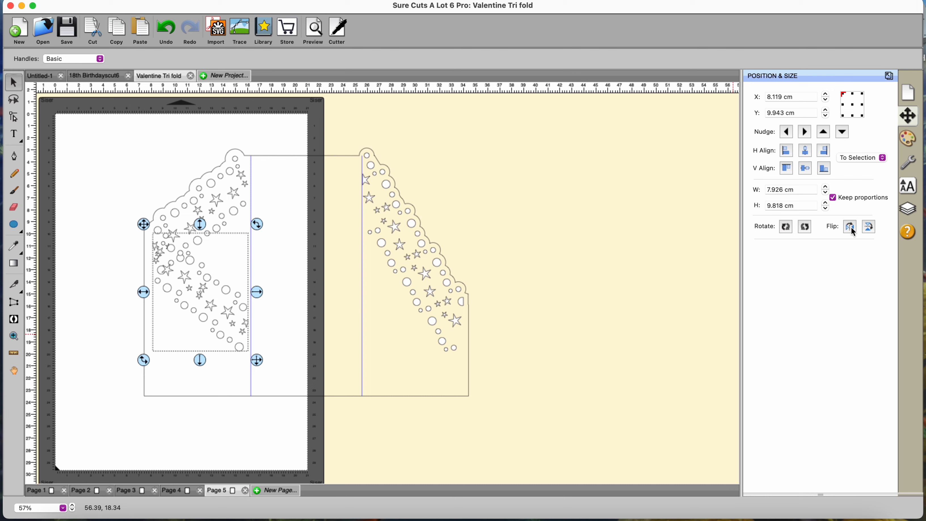
{"action": "key", "text": "Down"}
{"action": "key", "text": "Down"}
{"action": "key", "text": "Down"}
{"action": "key", "text": "Down"}
{"action": "key", "text": "Down"}
{"action": "key", "text": "Down"}
{"action": "key", "text": "Down"}
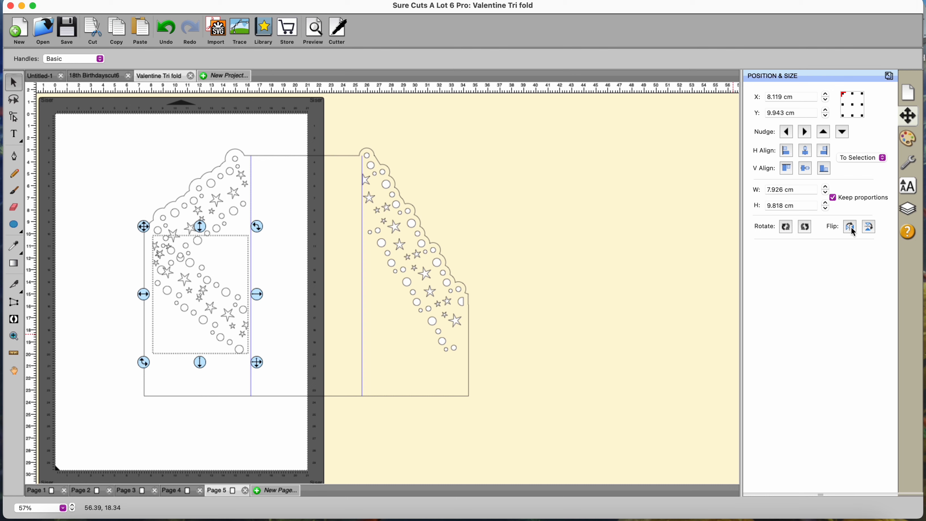
{"action": "left_click", "coordinate": [97, 287]}
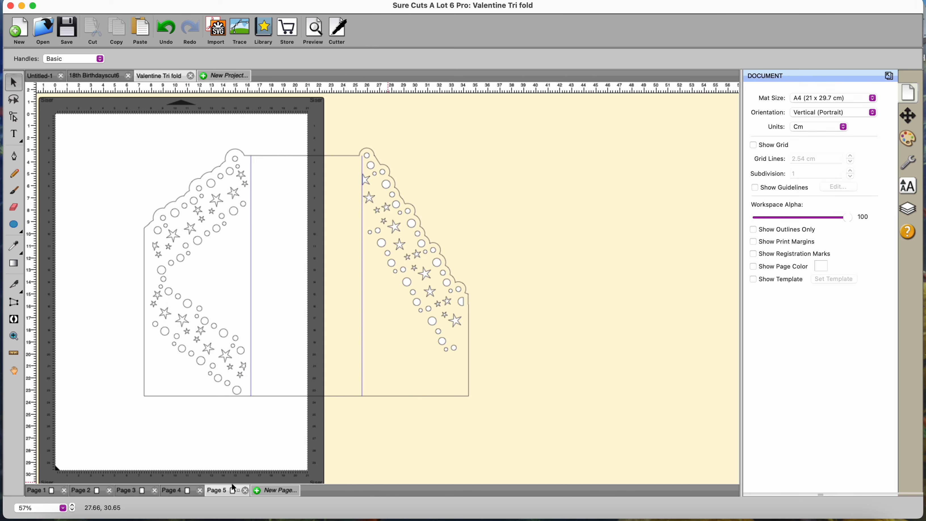
Ungroup the flipped border and its lower row of circles, and delete the lowest circle beside the panel's bottom edge.
{"action": "left_click", "coordinate": [243, 393]}
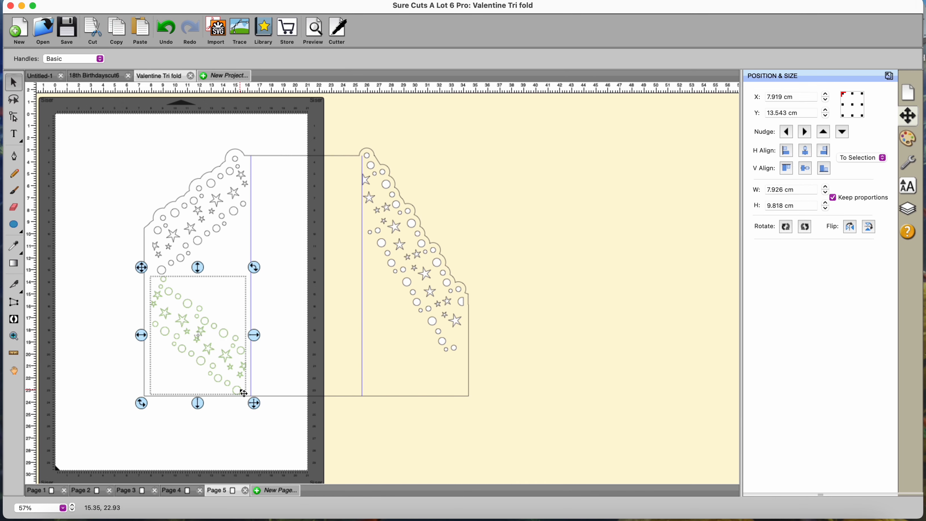
{"action": "right_click", "coordinate": [244, 393]}
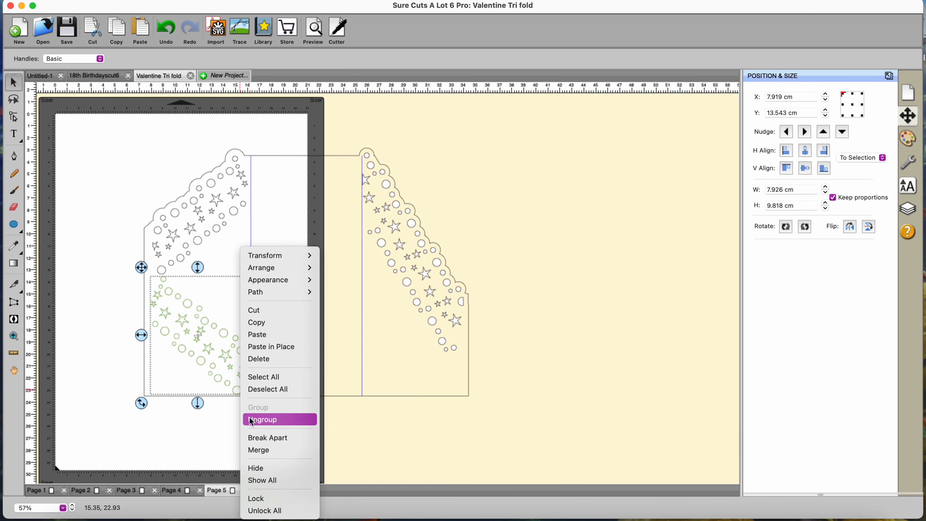
{"action": "left_click", "coordinate": [252, 421]}
{"action": "left_click", "coordinate": [243, 393]}
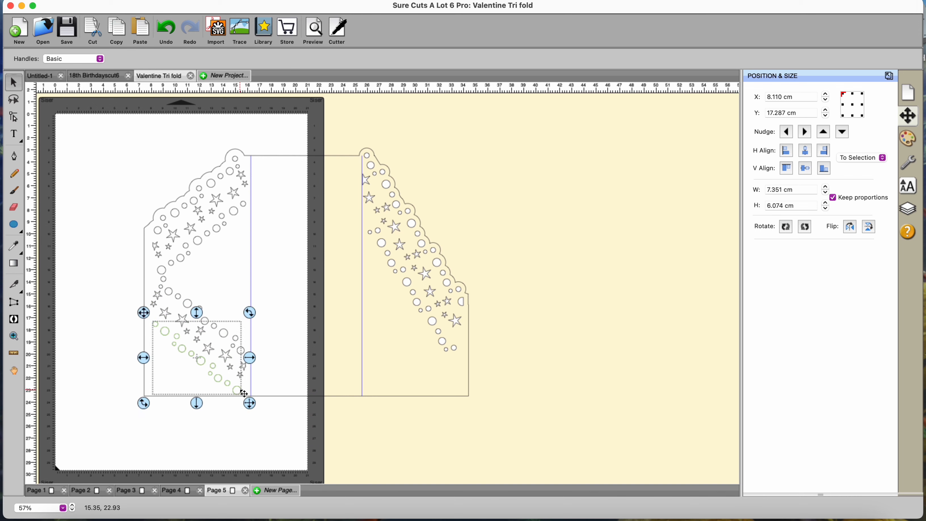
{"action": "right_click", "coordinate": [244, 393]}
{"action": "left_click", "coordinate": [252, 419]}
{"action": "left_click", "coordinate": [243, 395]}
{"action": "left_click", "coordinate": [244, 393]}
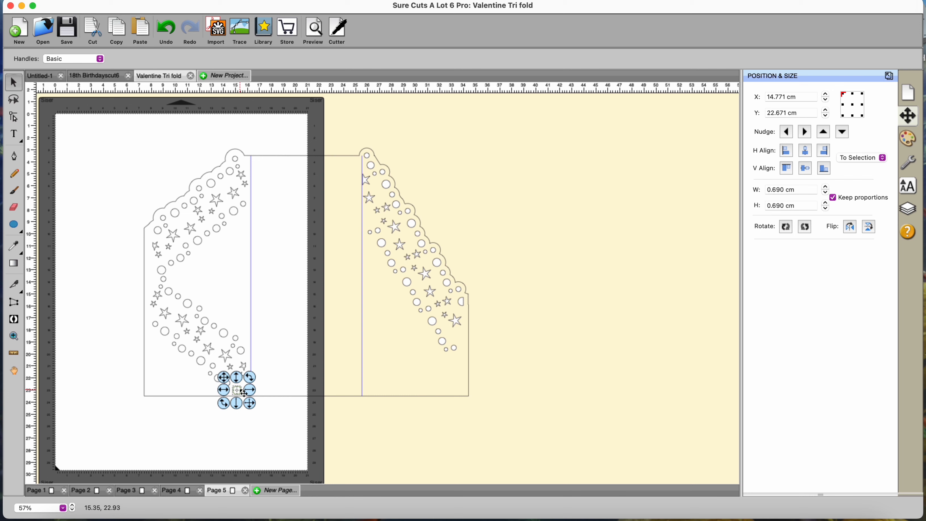
{"action": "key", "text": "Delete"}
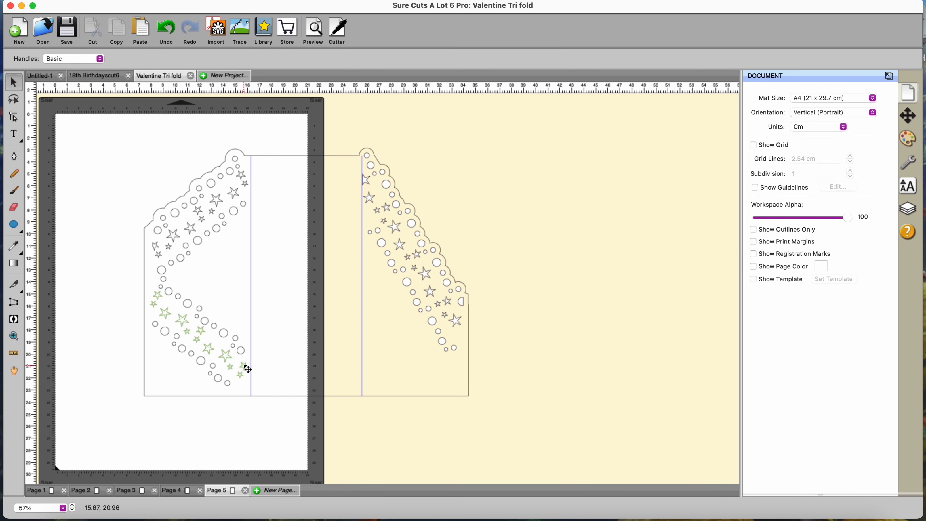
Ungroup the flipped border's row of stars and delete the partial star nearest the left fold line.
{"action": "left_click", "coordinate": [247, 369]}
{"action": "right_click", "coordinate": [248, 369]}
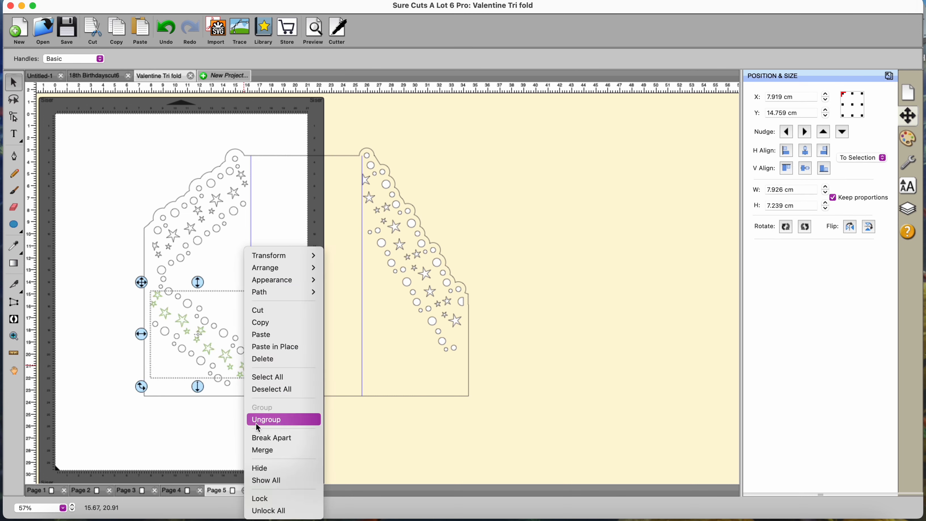
{"action": "left_click", "coordinate": [256, 423]}
{"action": "left_click", "coordinate": [246, 369]}
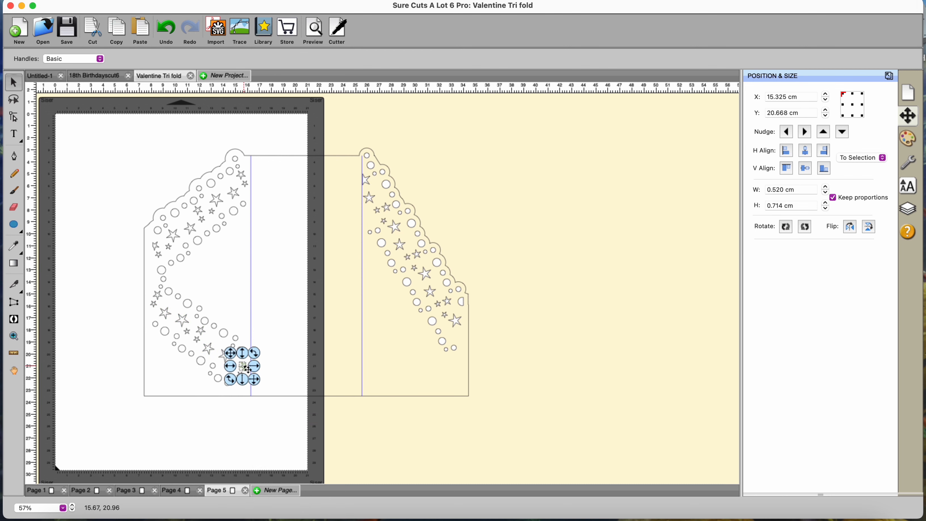
{"action": "key", "text": "Delete"}
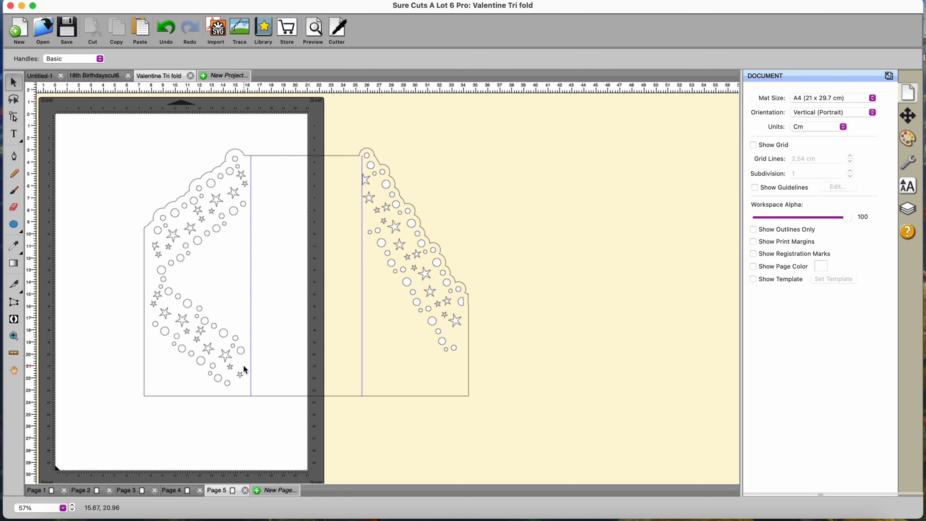